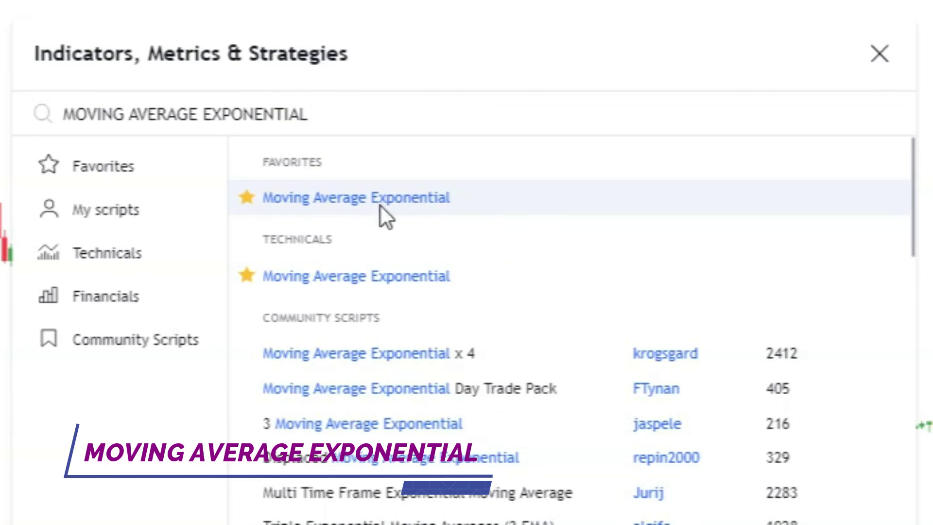
# Add the Moving Average Exponential indicator to the EURUSD 5-minute chart and set its length to 150.
pyautogui.click(384, 206)
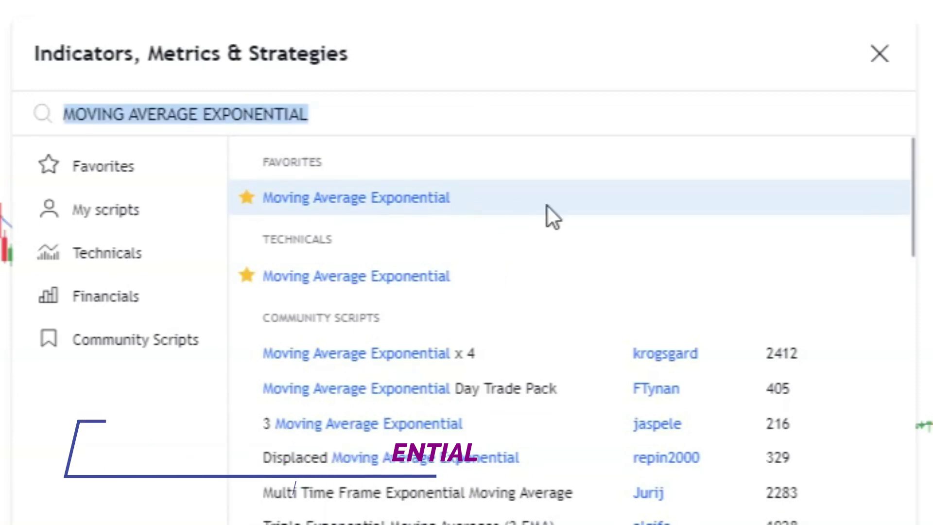
pyautogui.click(882, 94)
pyautogui.moveTo(23, 77)
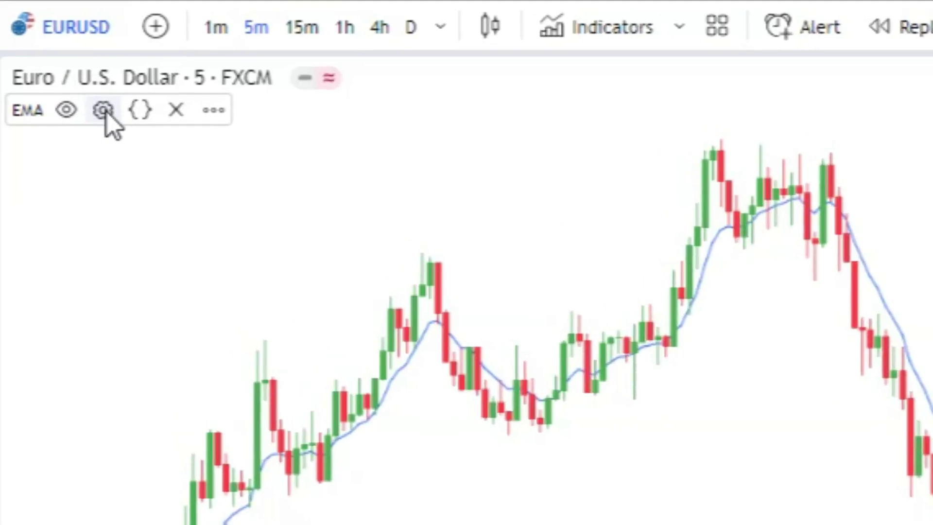
pyautogui.click(104, 111)
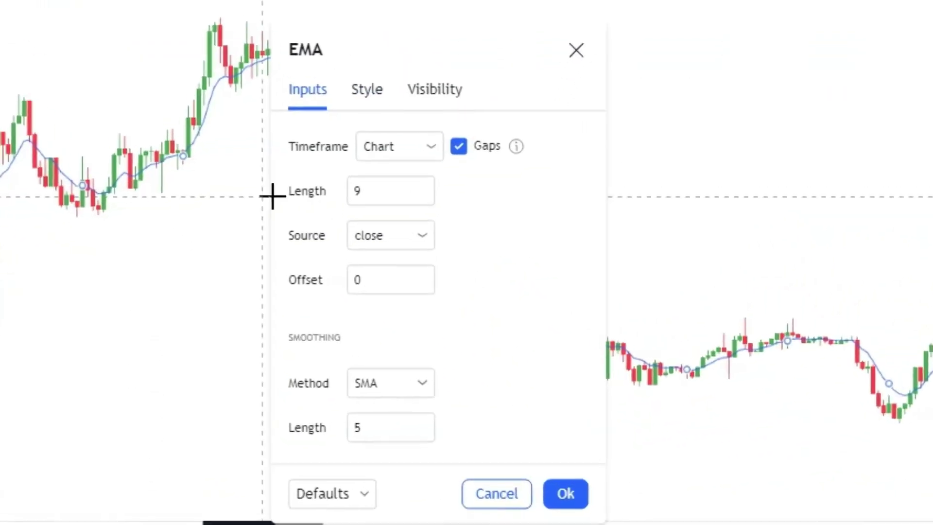
pyautogui.click(389, 224)
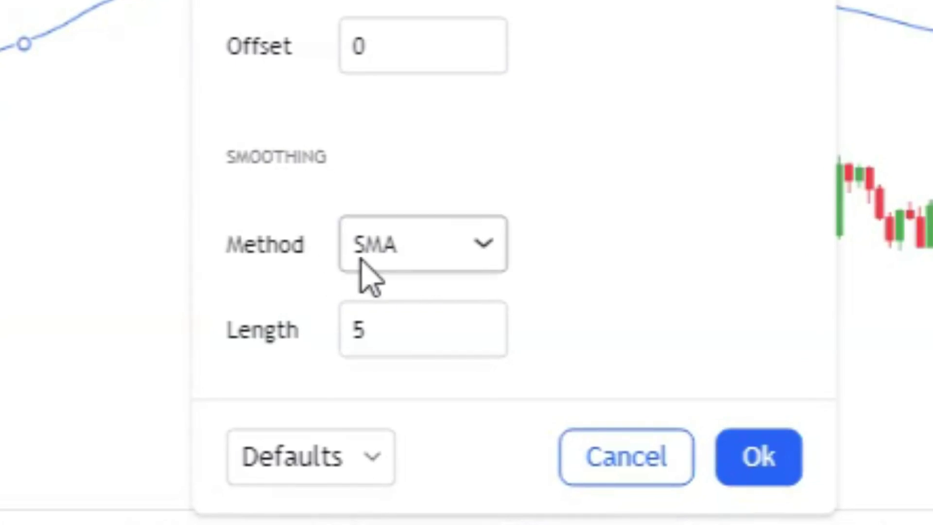
# Style the EMA line in green with the thickest line width and apply the settings.
pyautogui.click(400, 142)
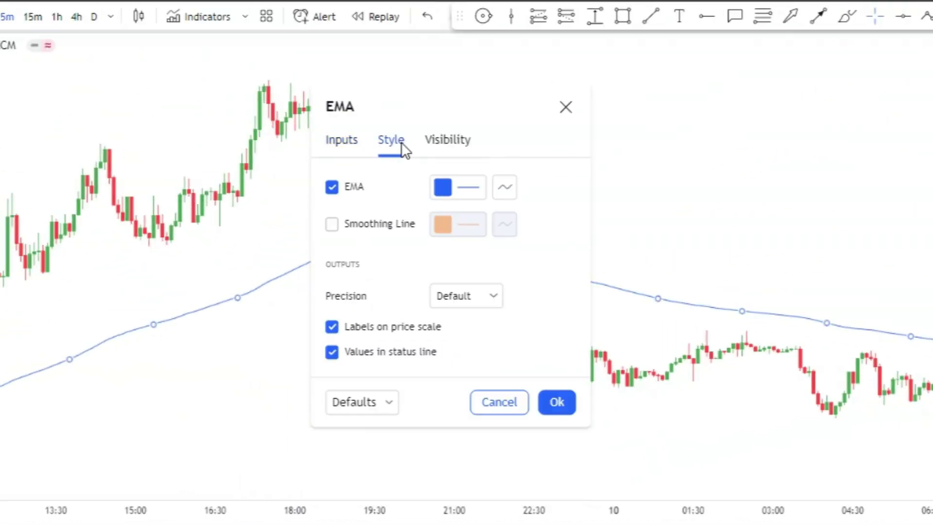
pyautogui.click(452, 189)
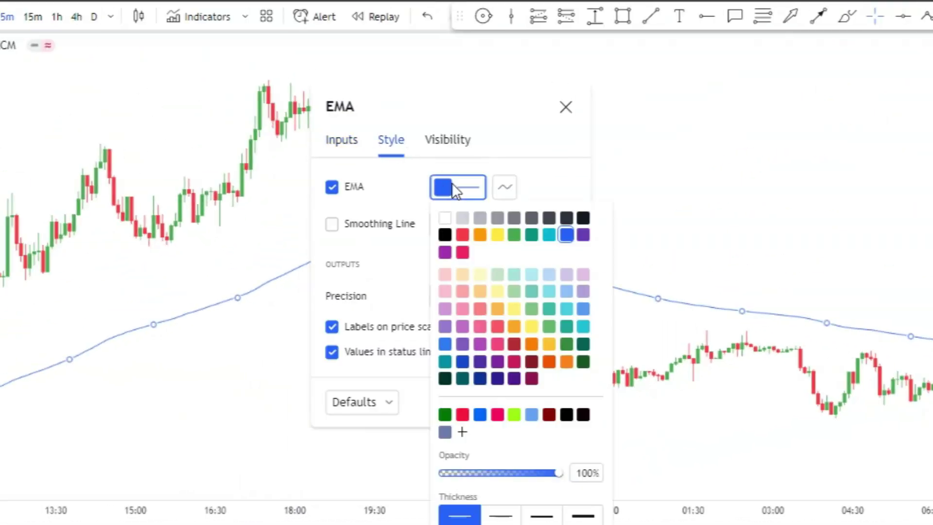
pyautogui.click(514, 232)
pyautogui.click(586, 515)
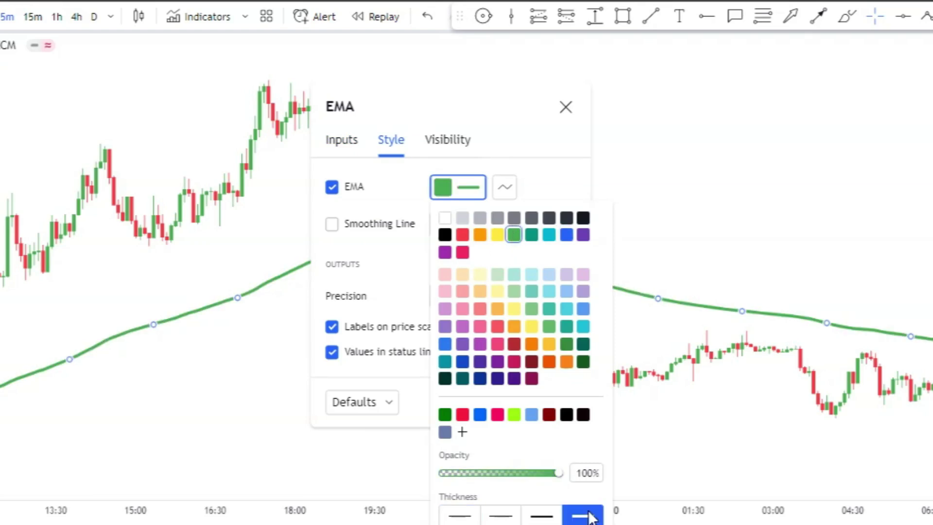
pyautogui.click(548, 167)
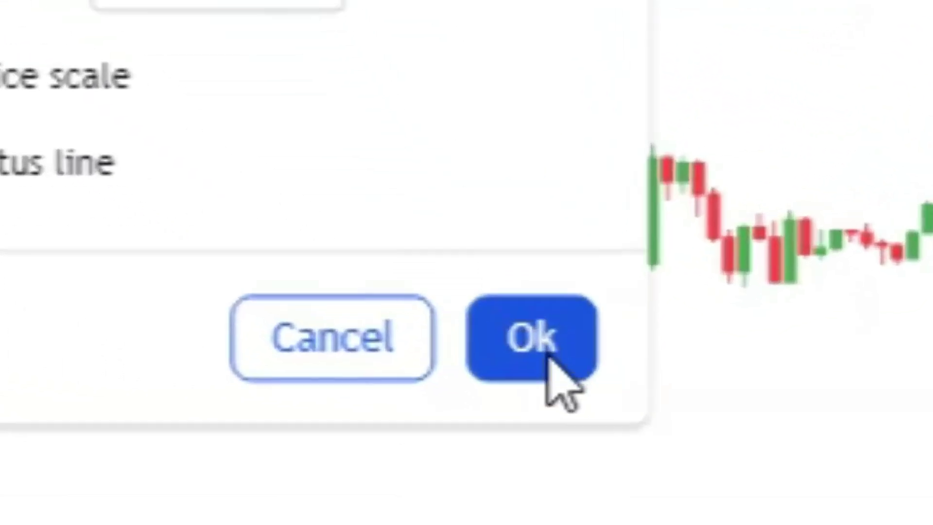
pyautogui.click(526, 338)
# Mark the price rise above the green EMA with an upward arrow marker and a text note reading "PRICE > SMA 150 UPTREND".
pyautogui.moveTo(229, 313); pyautogui.dragTo(306, 266)
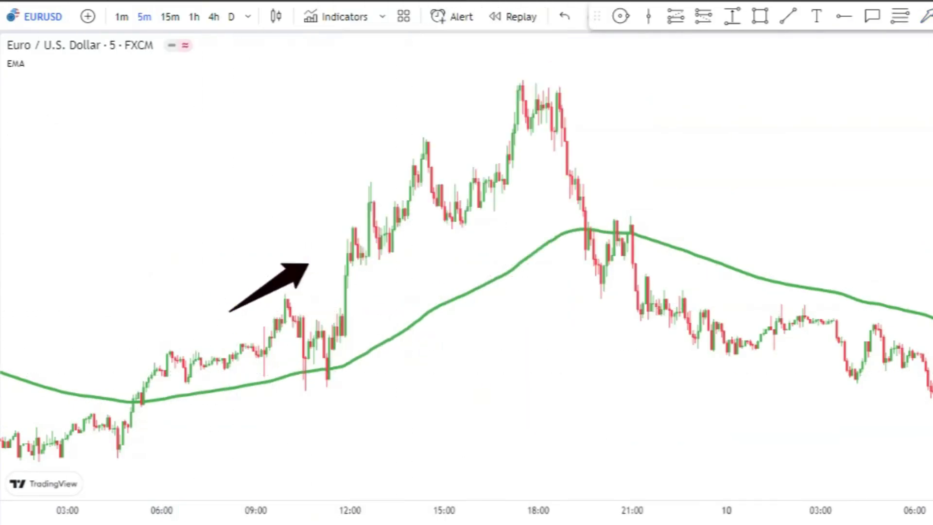
pyautogui.click(103, 126)
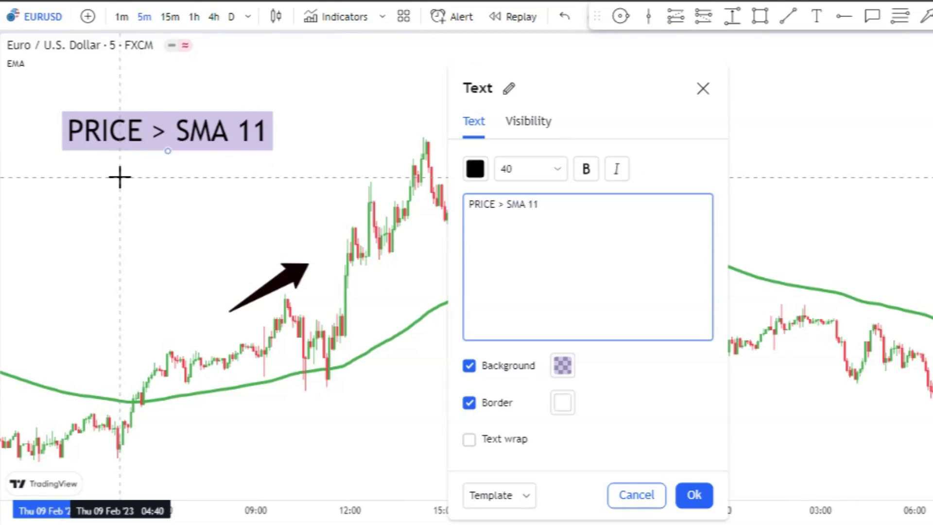
pyautogui.write('PRICE > SMA 150 U')
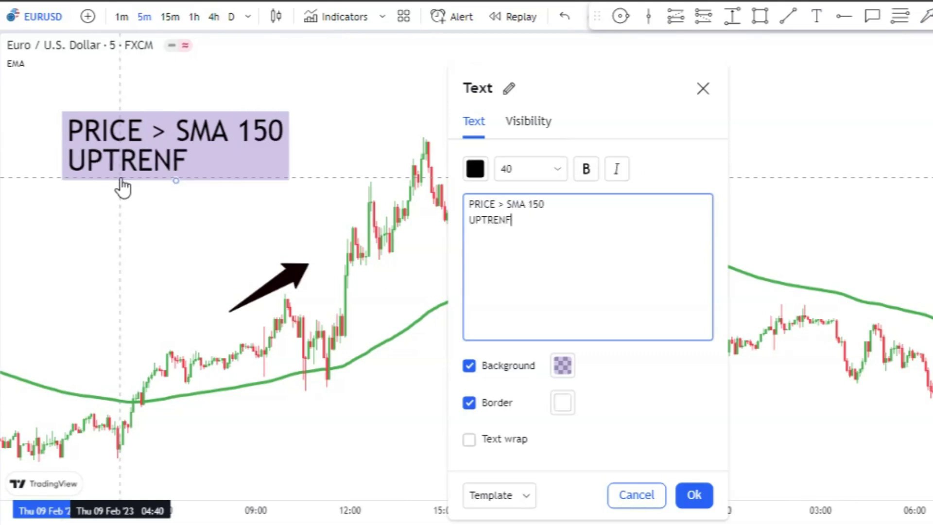
pyautogui.press('BackSpace')
pyautogui.write('D')
pyautogui.click(181, 188)
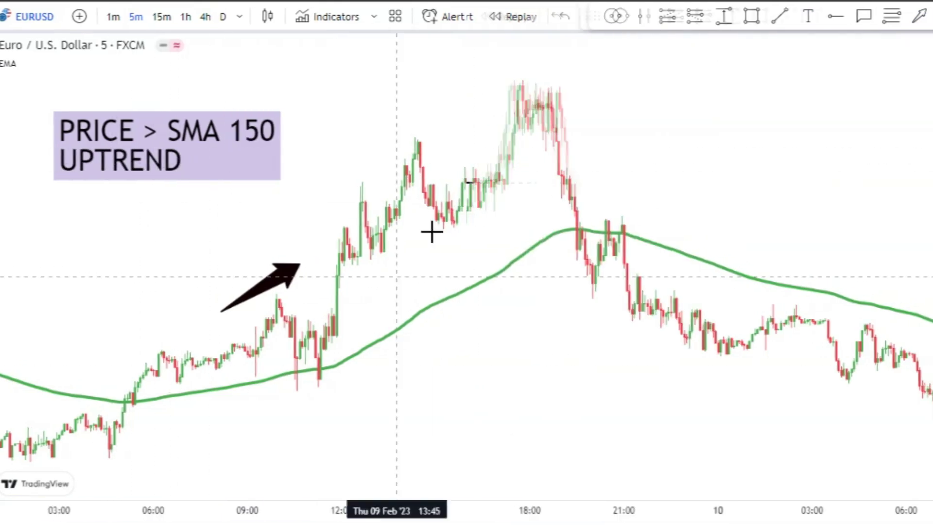
# Place a downward-sloping arrow marker above the falling price section on 10 Feb, from about 05:50 to 09:05.
pyautogui.hscroll(10, 758, 185)
pyautogui.click(635, 134)
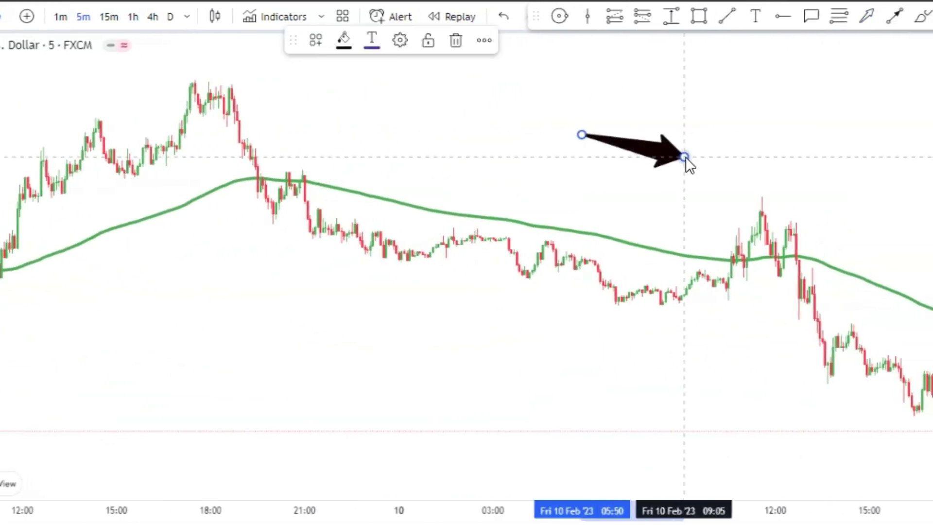
pyautogui.click(686, 156)
# Add a two-line text note above the falling price section reading "PRICE < SMA 150" and "DOWNTREND".
pyautogui.hscroll(5, 521, 217)
pyautogui.click(756, 16)
pyautogui.click(658, 75)
pyautogui.write('PRICE < SMA 150')
pyautogui.press('Return')
pyautogui.write('DOWNTREND')
pyautogui.click(487, 491)
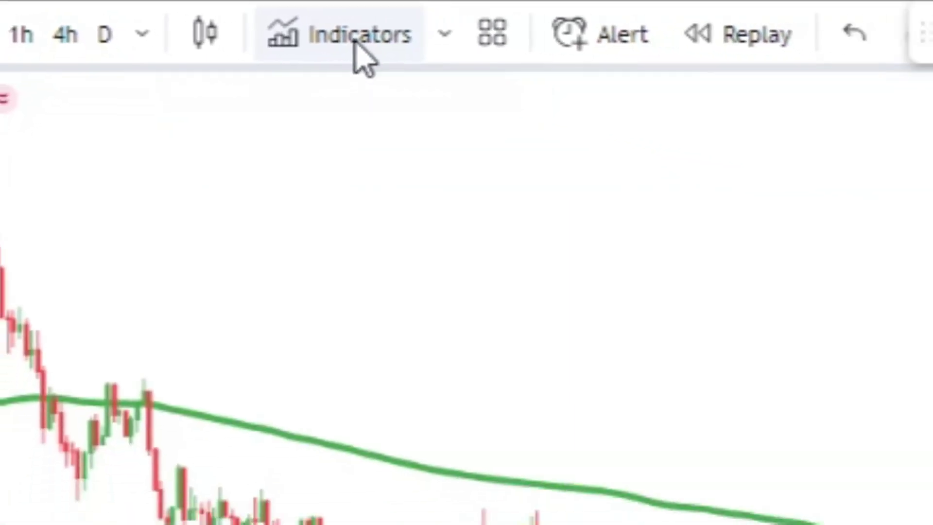
# Search the indicators for "MOVING AVERAGE EXPONENTIAL" and add a second Moving Average Exponential to the chart.
pyautogui.click(355, 42)
pyautogui.write('MOVING')
pyautogui.write(' AVERAGE EXPONENTI')
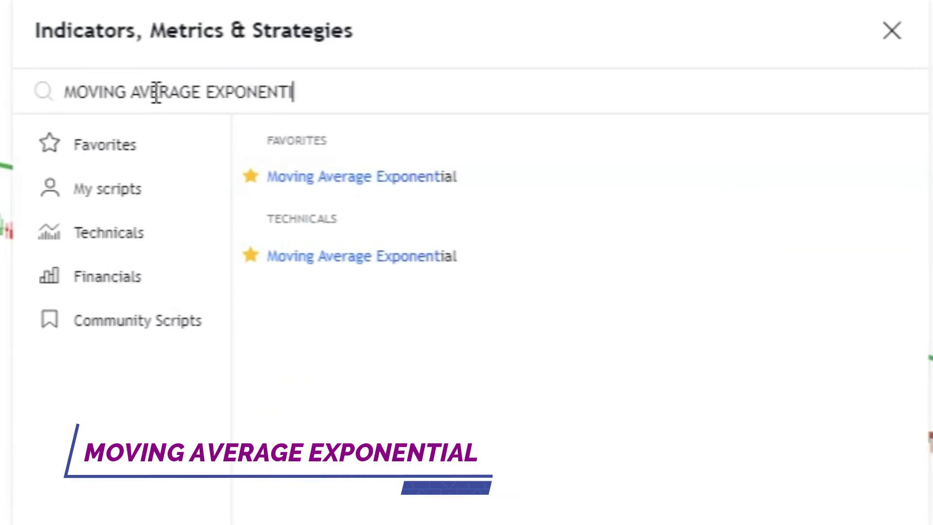
pyautogui.write('AL')
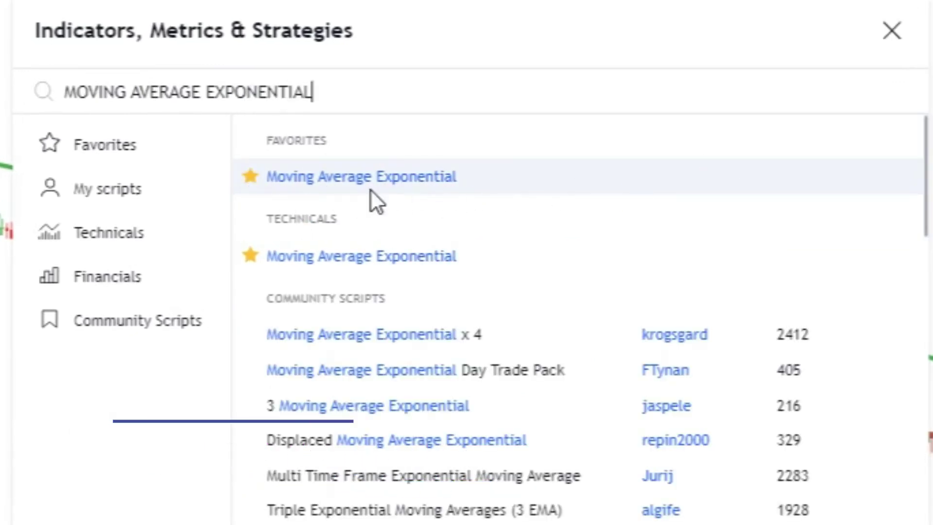
pyautogui.hotkey('ctrl', 'a')
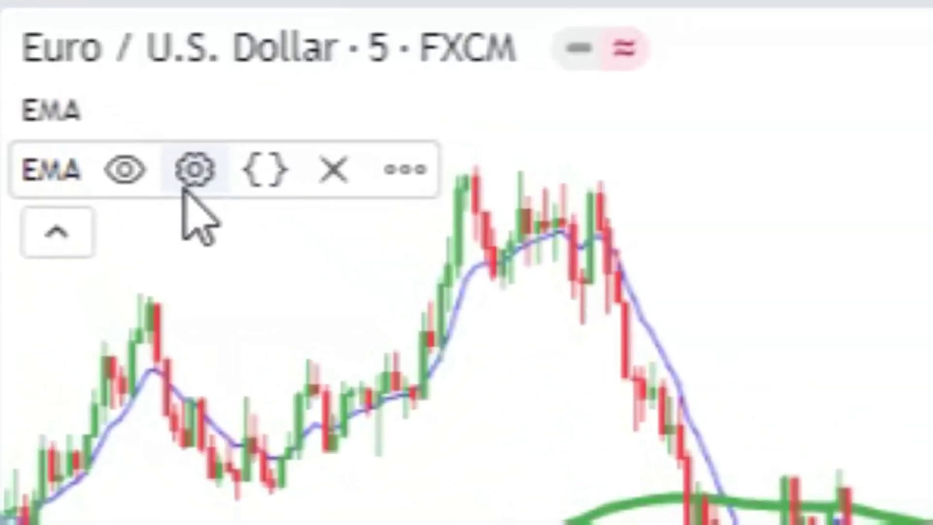
# Set the length of the second EMA to 50.
pyautogui.click(185, 192)
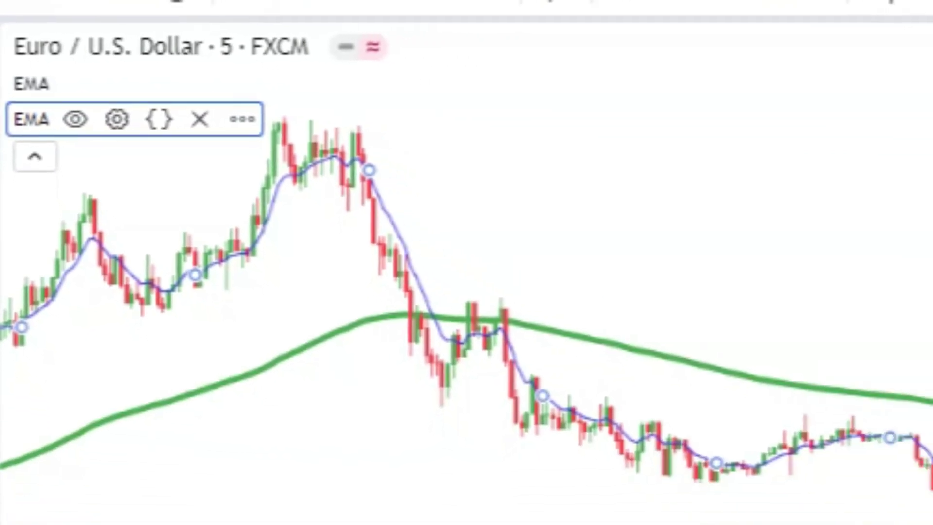
pyautogui.click(116, 119)
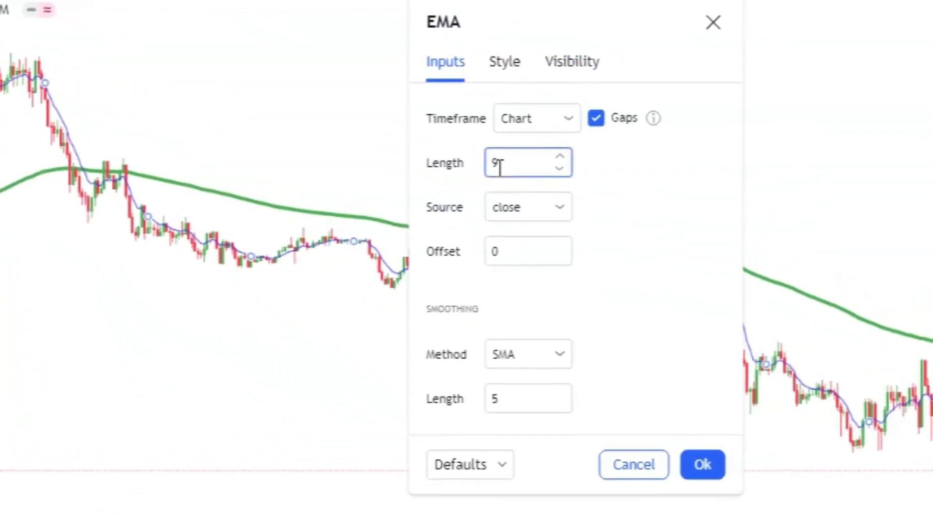
pyautogui.press('BackSpace')
pyautogui.write('50')
pyautogui.click(664, 269)
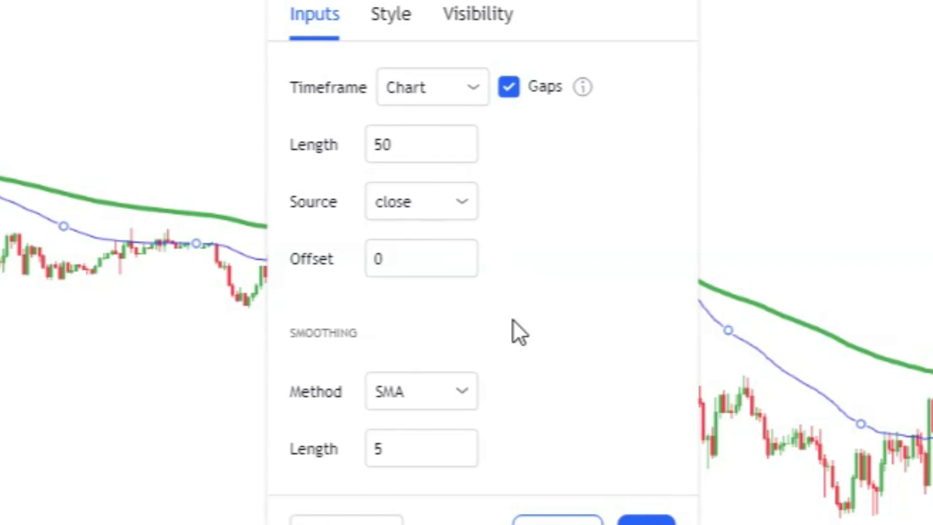
# Give the second EMA's blue line the third thickness option and apply the settings.
pyautogui.click(408, 22)
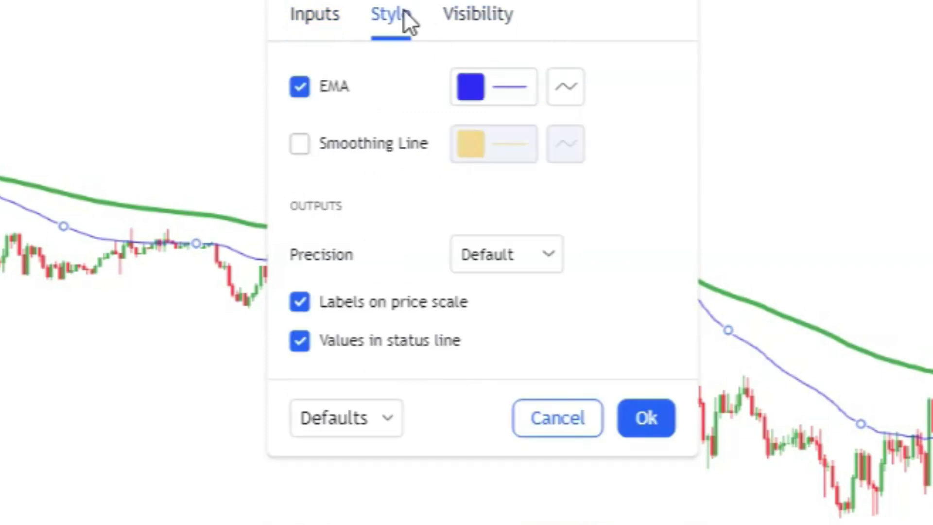
pyautogui.click(496, 87)
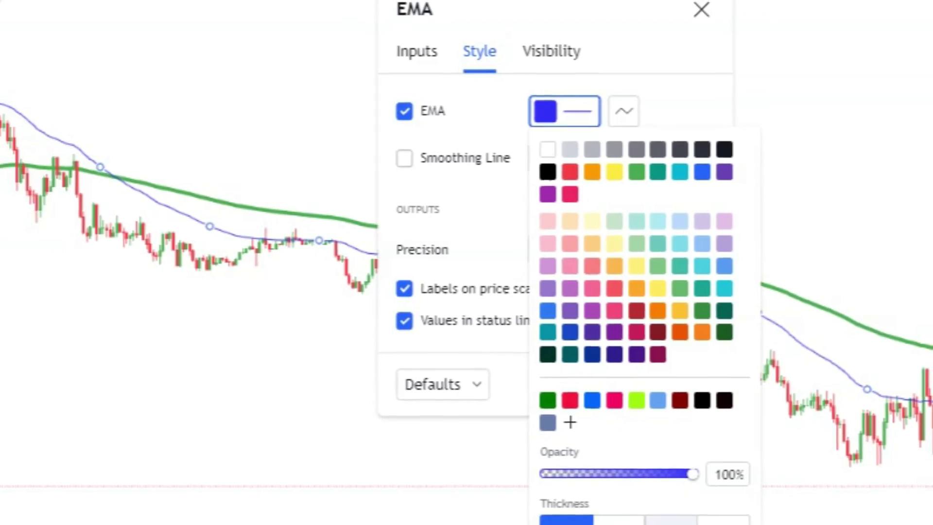
pyautogui.click(671, 521)
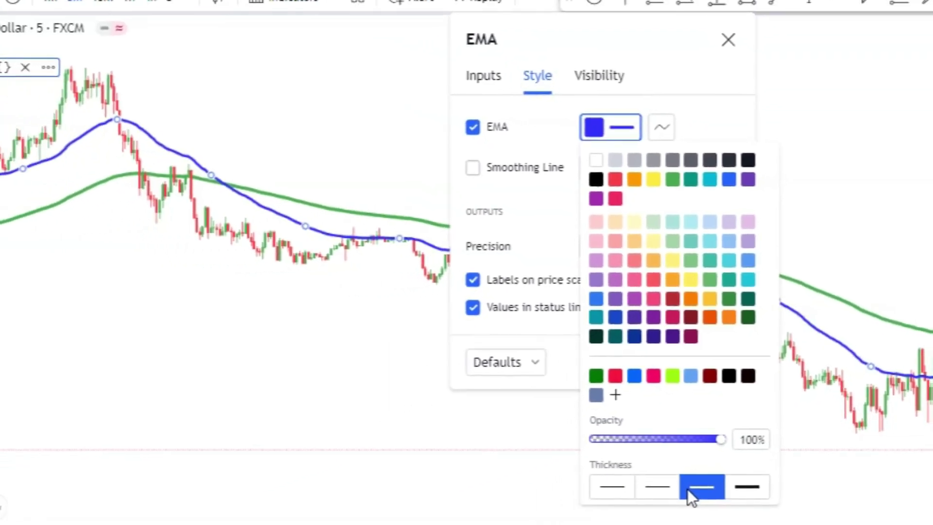
pyautogui.click(684, 107)
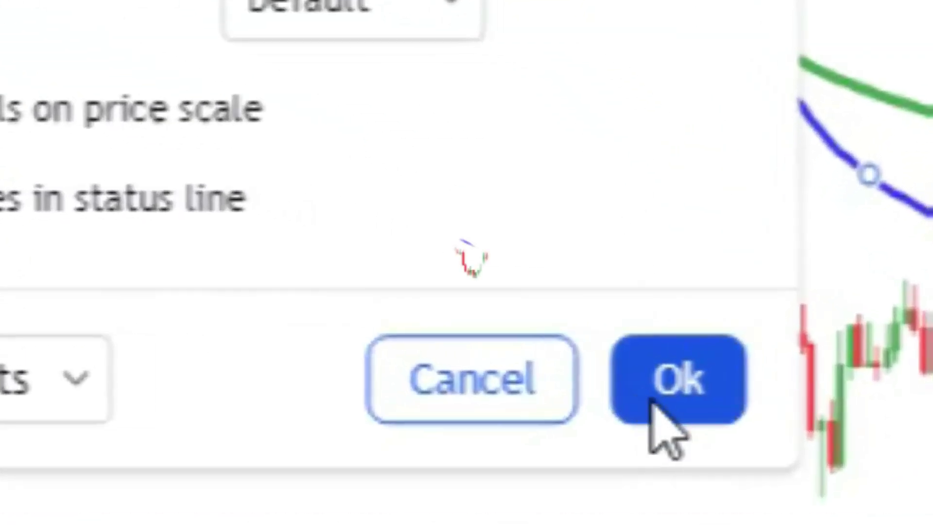
pyautogui.click(727, 357)
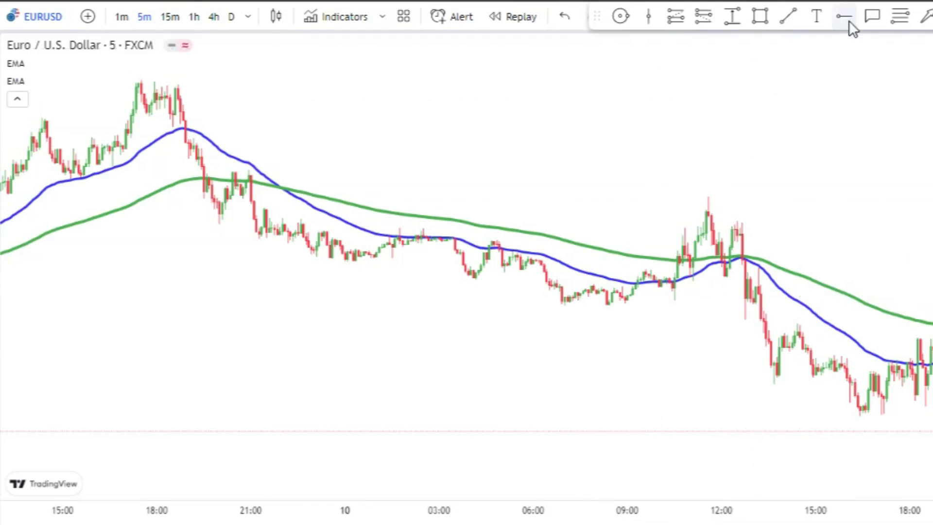
# Place an arrow marker pointing at the green EMA line and label it "MA 150".
pyautogui.moveTo(393, 175); pyautogui.dragTo(364, 205)
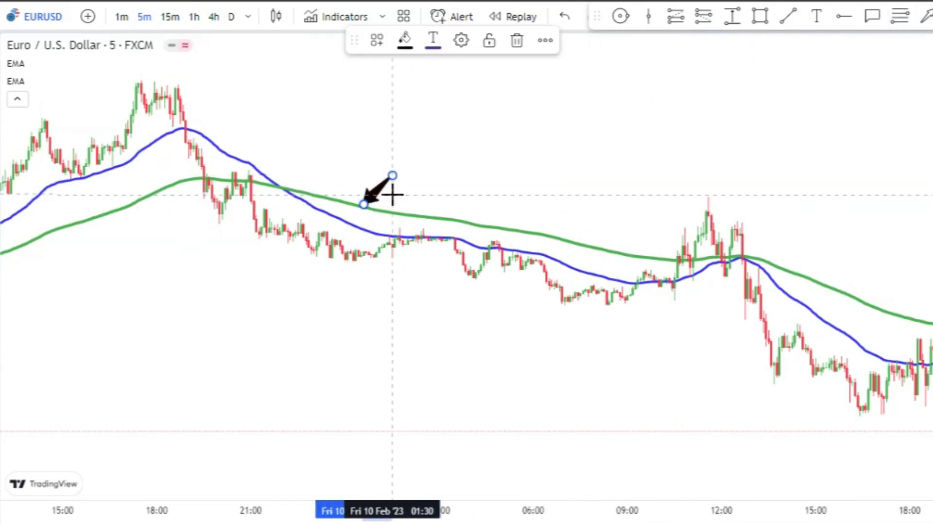
pyautogui.doubleClick(375, 200)
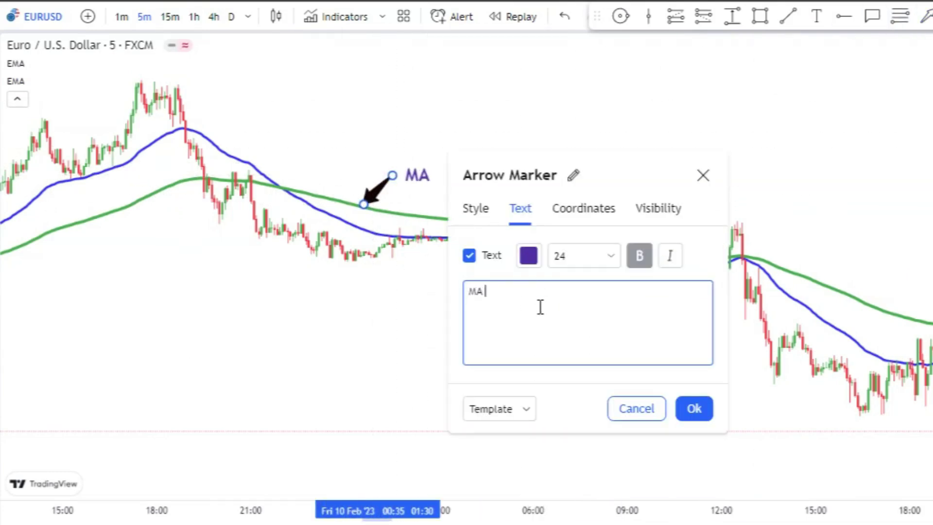
pyautogui.click(700, 405)
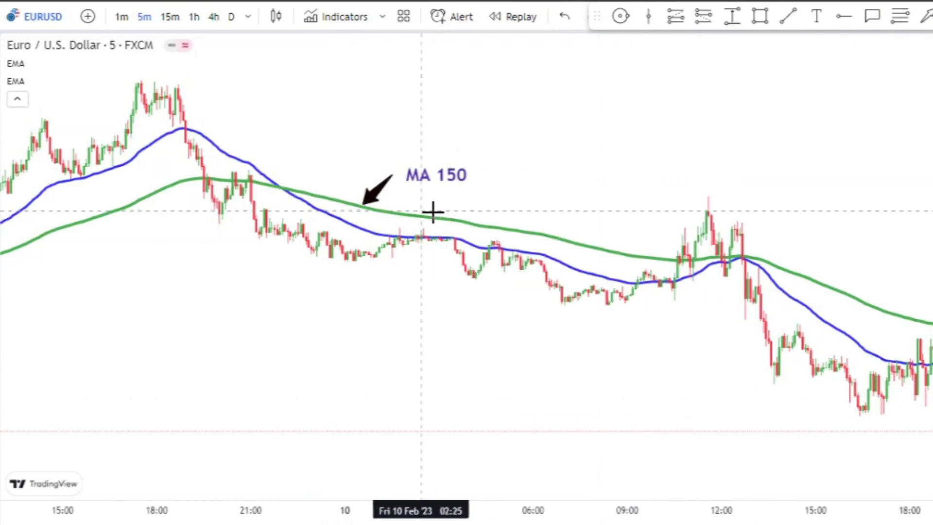
# Place an arrow marker pointing at the blue EMA line and label it "MA 50".
pyautogui.click(575, 273)
pyautogui.doubleClick(565, 290)
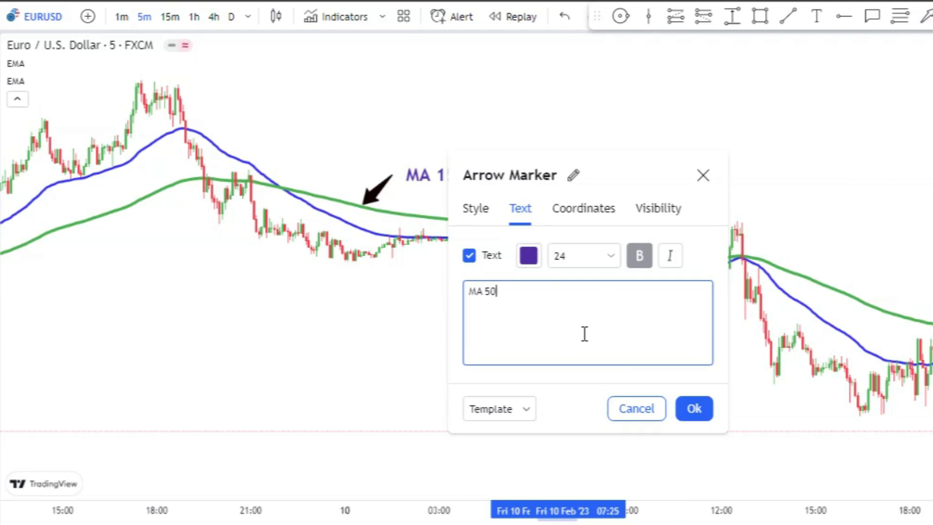
pyautogui.click(690, 407)
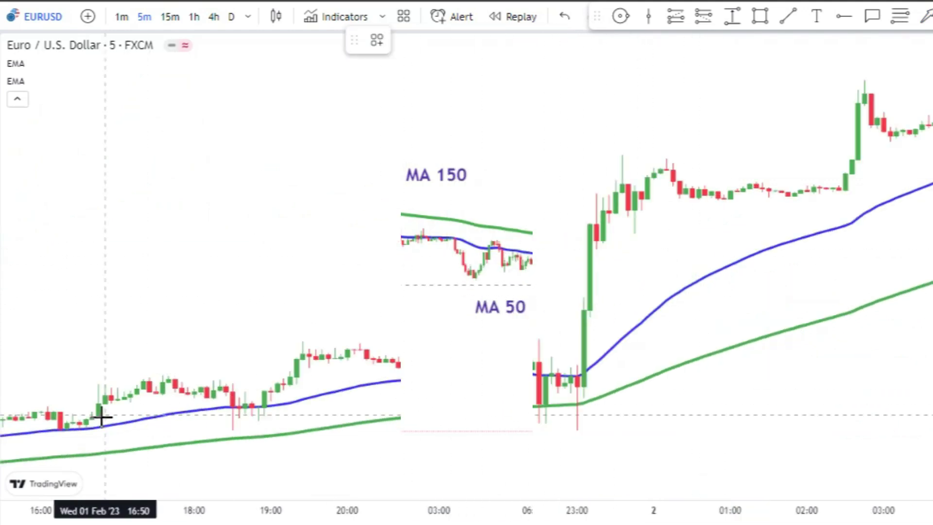
# Trace the 1 Feb price swings from about 16:25 to 22:00 with a zigzag path, and place a rising arrow marker beneath the green EMA.
pyautogui.click(73, 432)
pyautogui.click(168, 374)
pyautogui.click(252, 432)
pyautogui.click(341, 353)
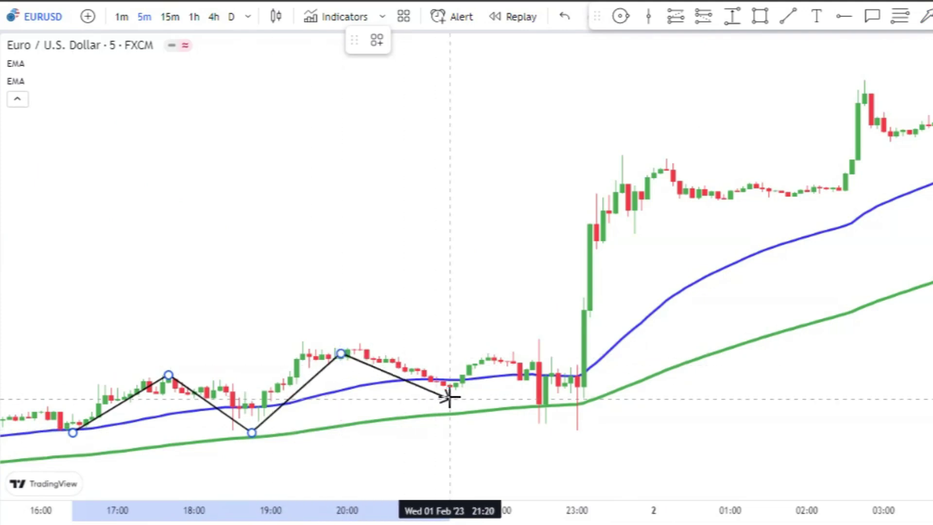
pyautogui.click(495, 354)
pyautogui.click(927, 20)
pyautogui.moveTo(289, 460); pyautogui.dragTo(387, 440)
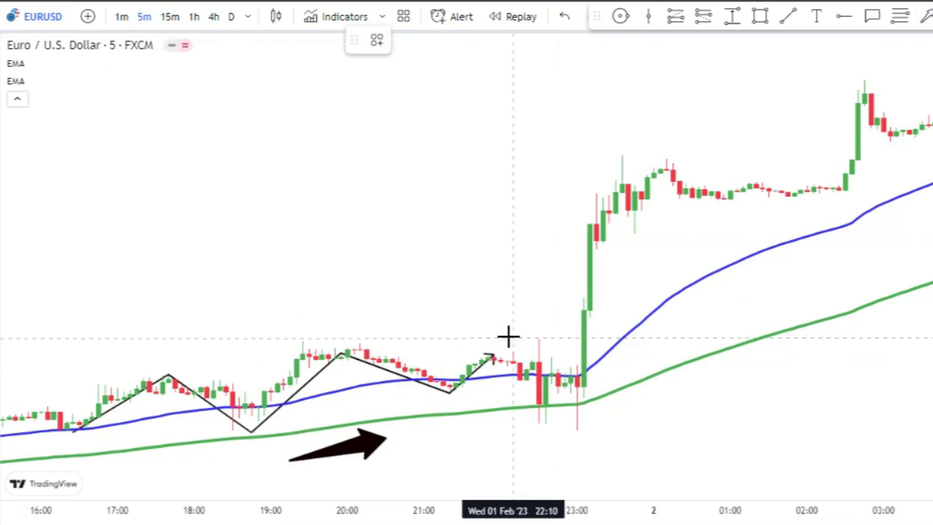
# Draw an arrow from the last swing high down to the green EMA and colour it dark purple.
pyautogui.click(532, 401)
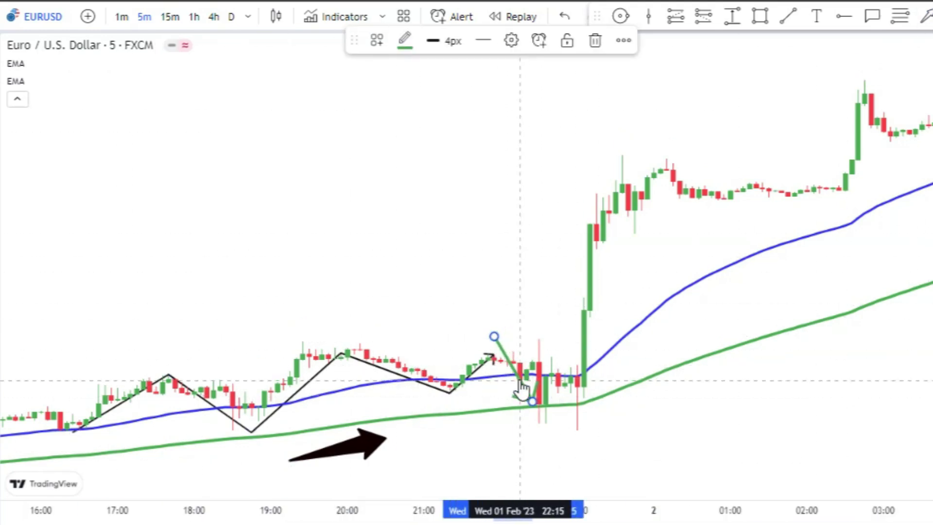
pyautogui.click(405, 40)
pyautogui.click(458, 91)
pyautogui.click(403, 43)
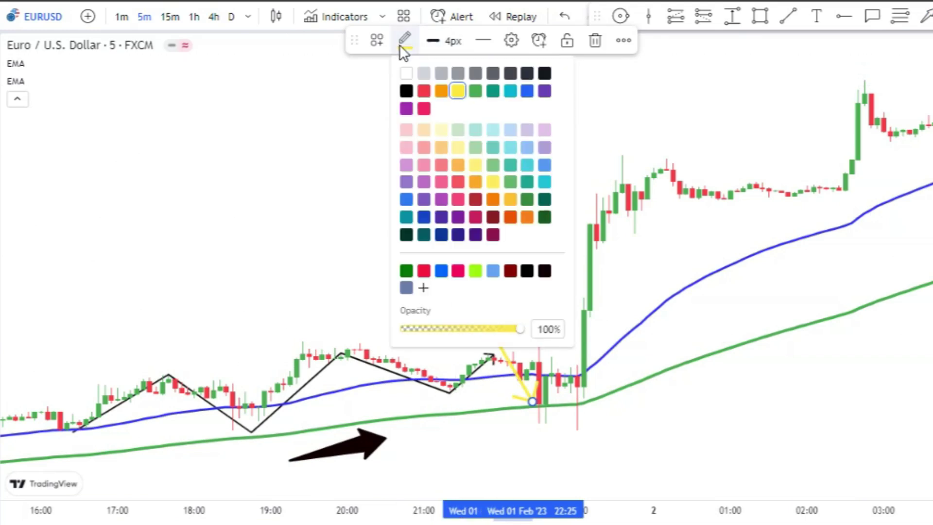
pyautogui.click(478, 234)
pyautogui.click(514, 265)
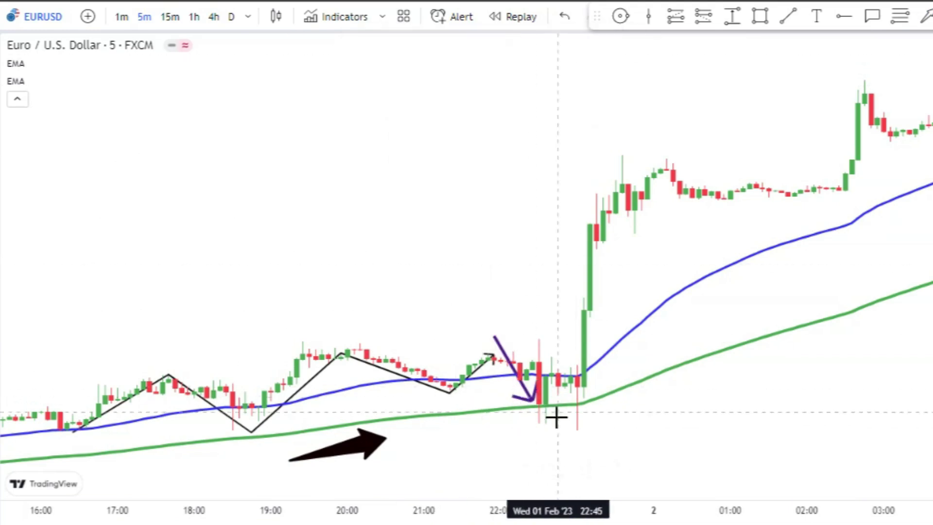
# Frame the pullback candles at the green EMA, about 22:10 to 23:40 on 1 Feb, with a yellow rectangle.
pyautogui.click(761, 17)
pyautogui.moveTo(628, 386); pyautogui.dragTo(507, 423)
pyautogui.moveTo(569, 387); pyautogui.dragTo(569, 393)
pyautogui.click(708, 411)
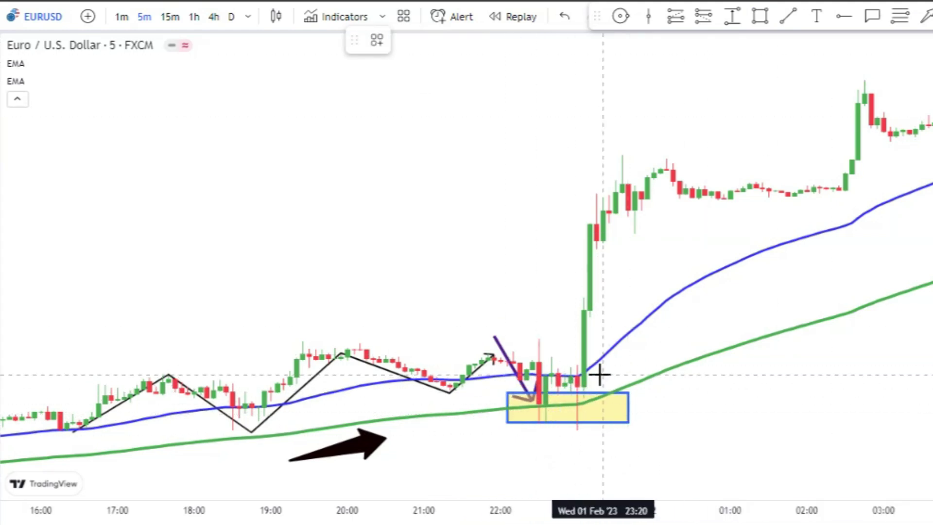
# Draw a short rising arrow from the blue EMA after the pullback, and place an arrow marker pointing at the green breakout candle.
pyautogui.click(606, 335)
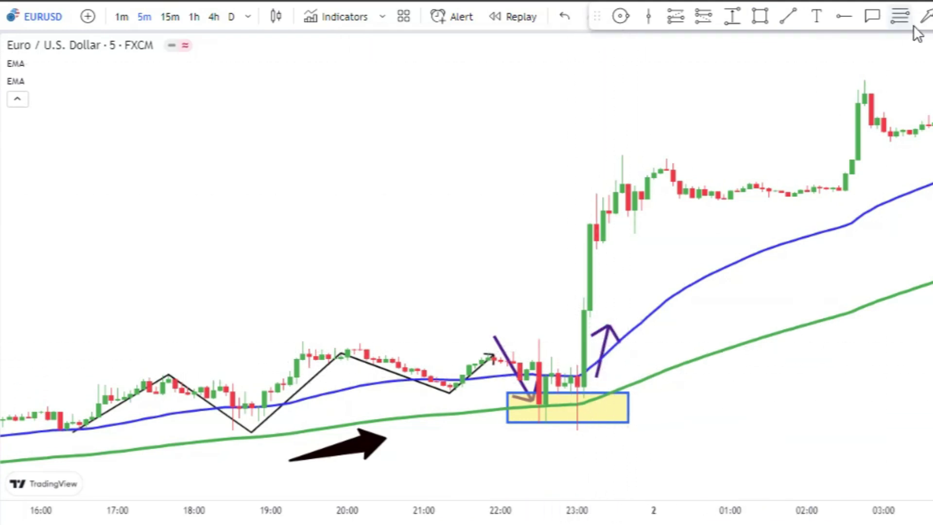
pyautogui.click(574, 329)
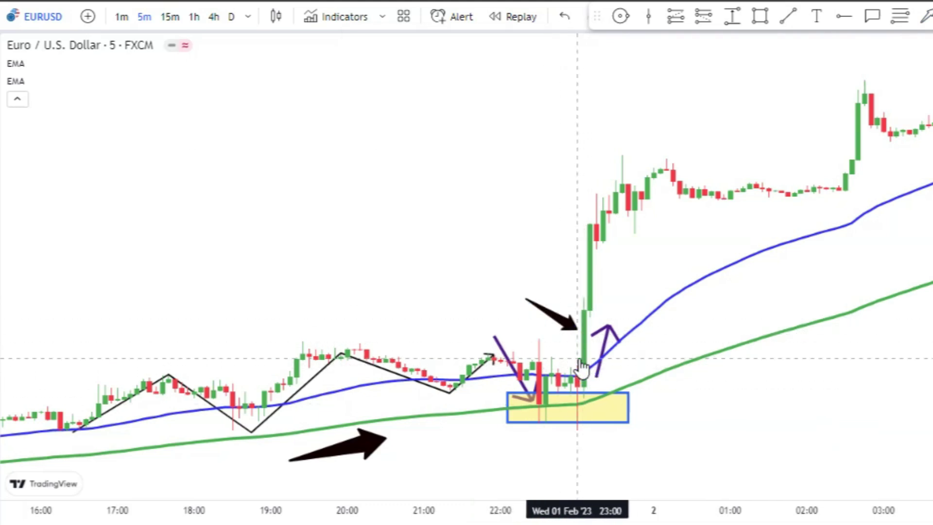
# Add the text label "LONG SIGNAL" above the zigzag, and place a price range from the breakout candle up to the rally high.
pyautogui.click(137, 160)
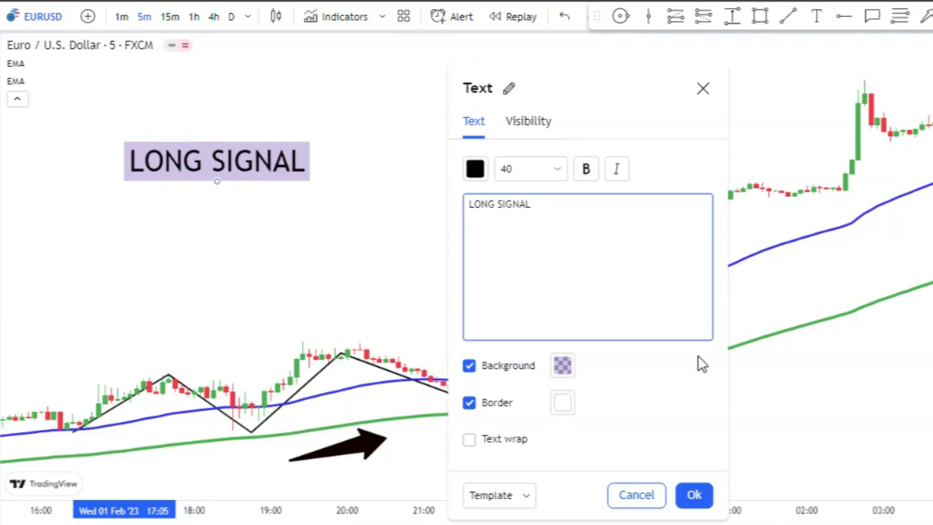
pyautogui.click(723, 499)
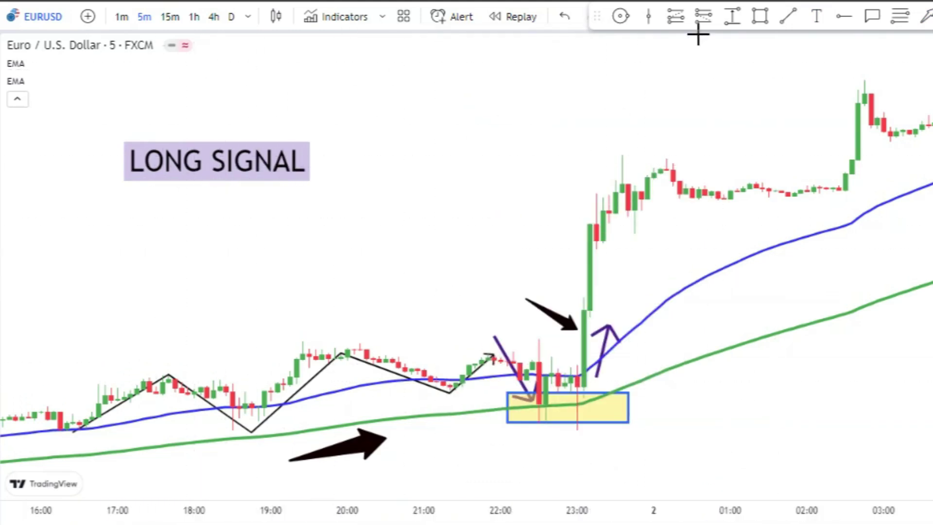
pyautogui.click(584, 311)
pyautogui.click(884, 81)
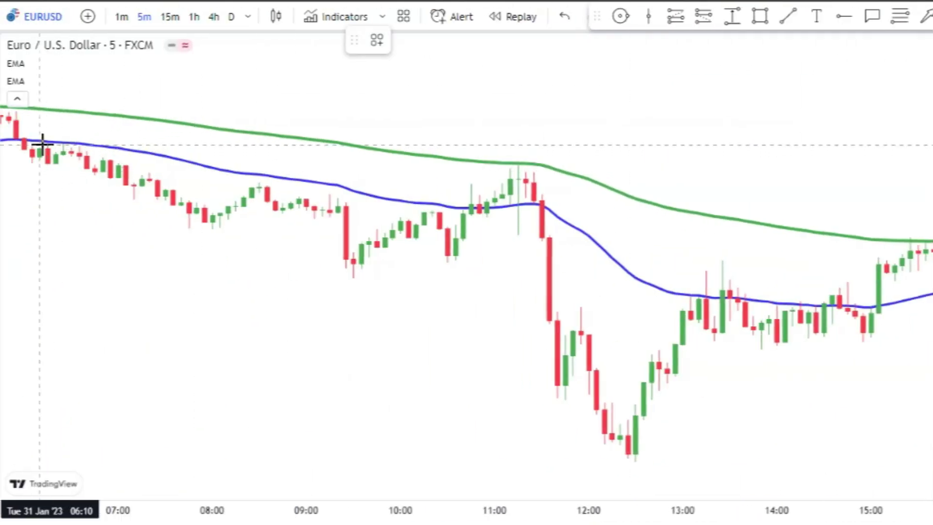
# Trace the 31 Jan price swings from 06:10 to about 10:35 with a zigzag path, and place a falling arrow marker above the green EMA.
pyautogui.click(40, 144)
pyautogui.click(243, 202)
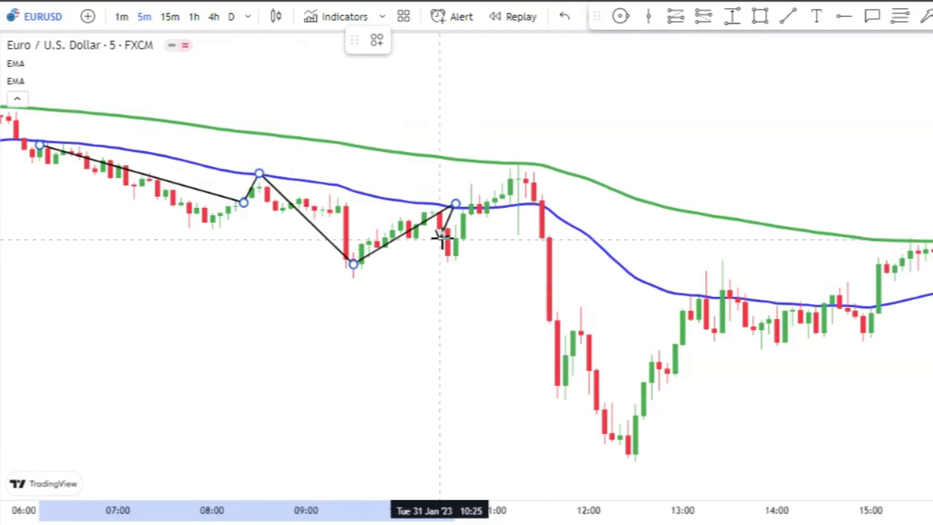
pyautogui.press('Escape')
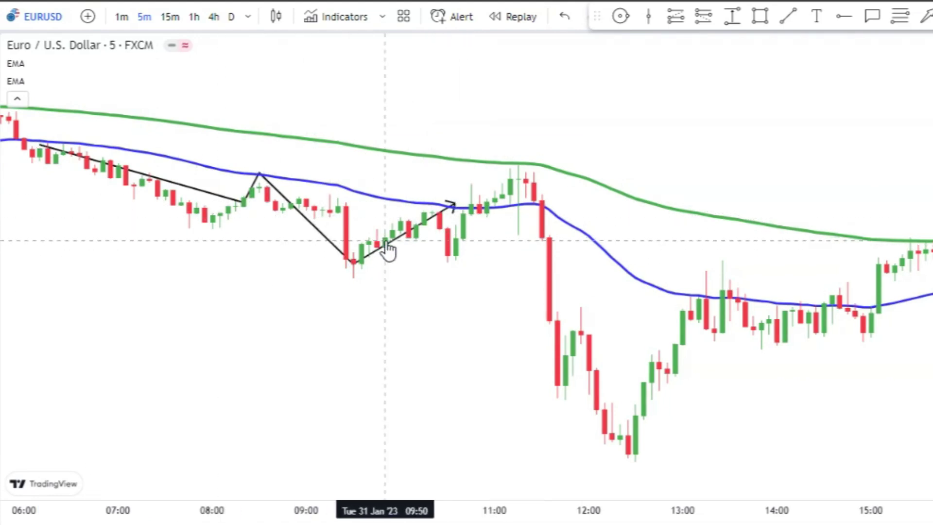
pyautogui.click(926, 20)
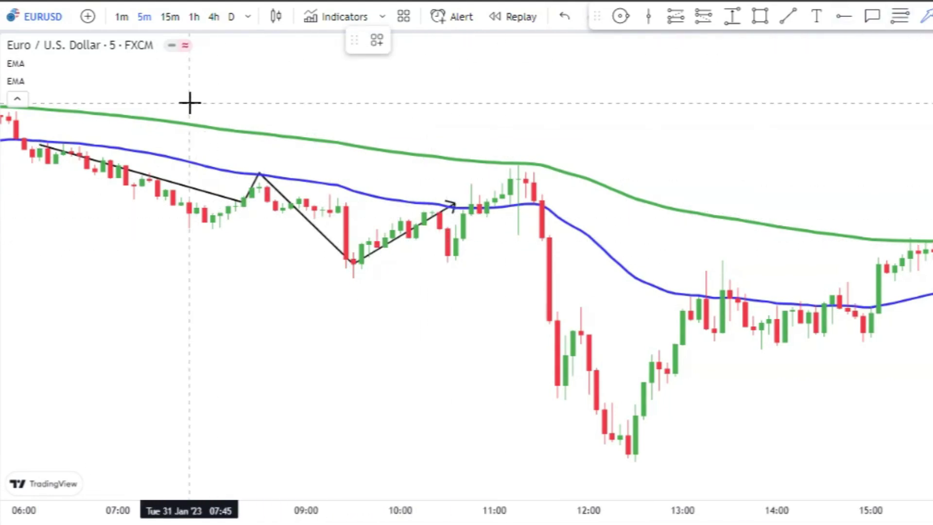
pyautogui.click(243, 113)
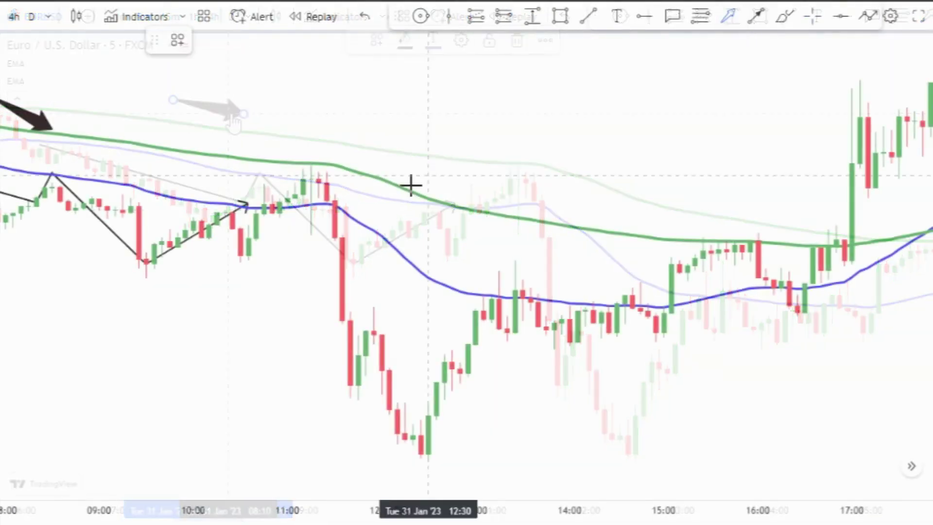
# Draw an arrow from the 10:30 low up to the green EMA, and frame the pullback there with a yellow rectangle.
pyautogui.click(242, 261)
pyautogui.click(298, 165)
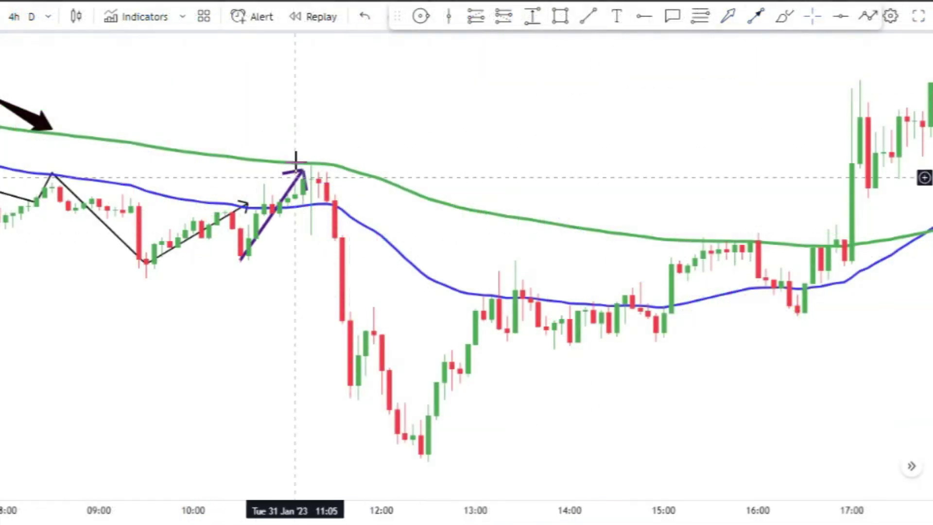
pyautogui.click(407, 135)
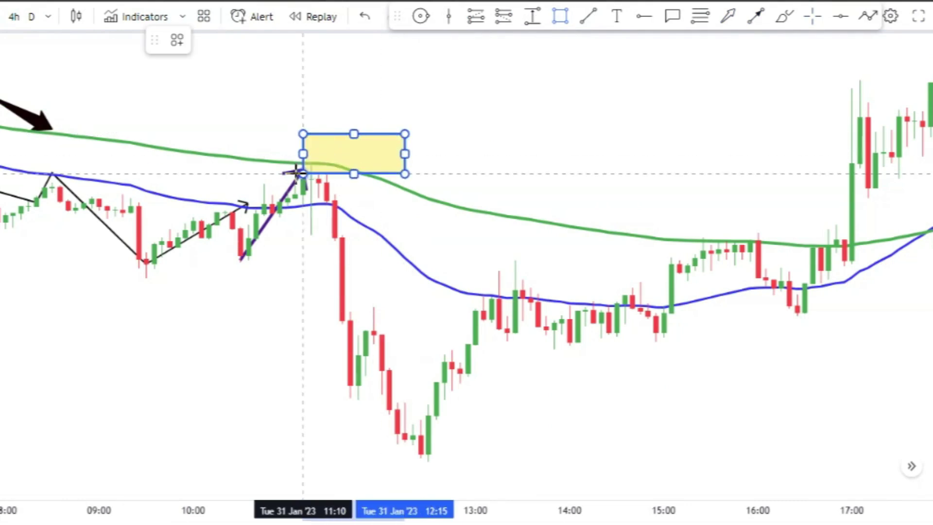
pyautogui.click(256, 191)
pyautogui.moveTo(407, 163); pyautogui.dragTo(374, 164)
pyautogui.moveTo(256, 166); pyautogui.dragTo(263, 165)
pyautogui.click(286, 209)
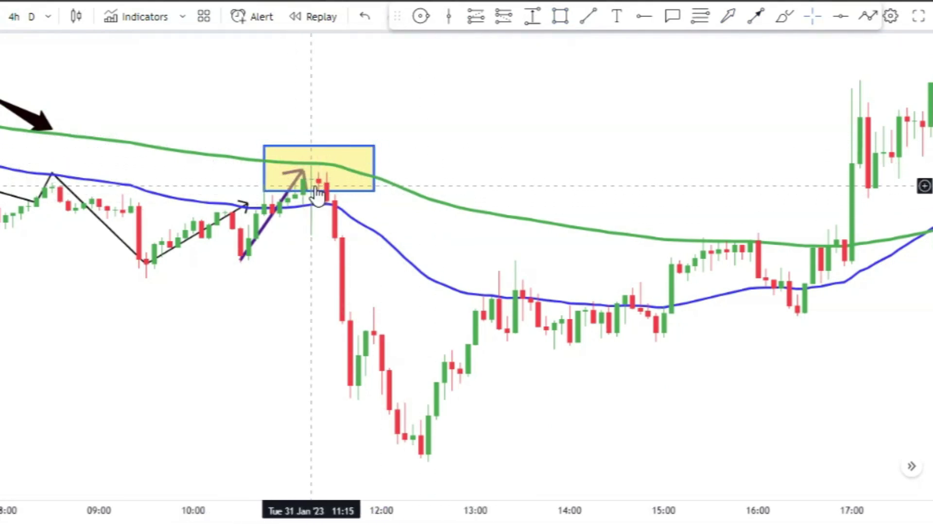
# Draw a short falling arrow from beneath the yellow rectangle through the blue EMA.
pyautogui.click(747, 18)
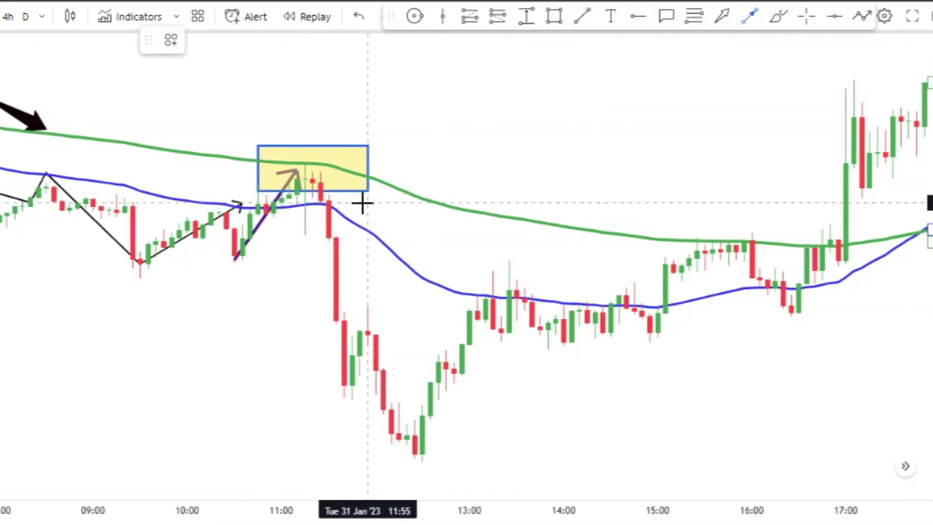
pyautogui.click(358, 244)
pyautogui.click(369, 202)
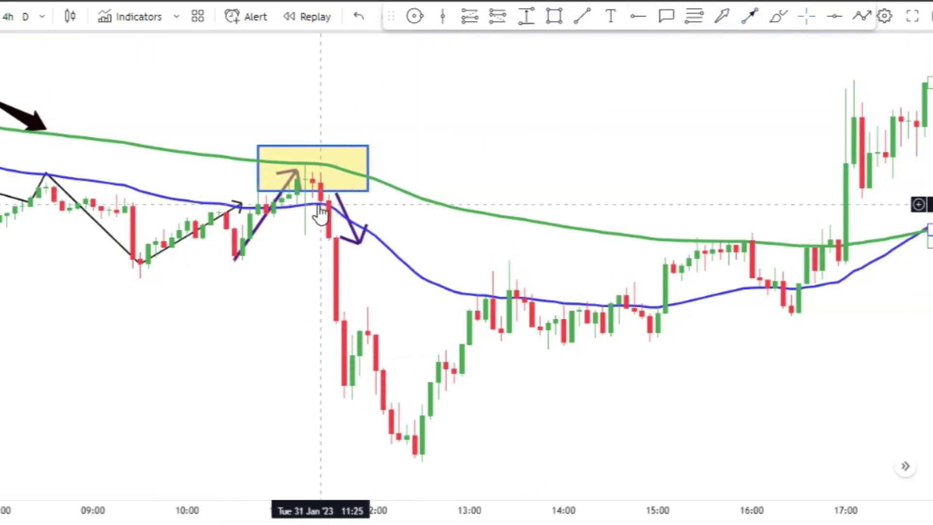
# Add the text label "SHORT SIGNAL" above the EMAs.
pyautogui.click(611, 16)
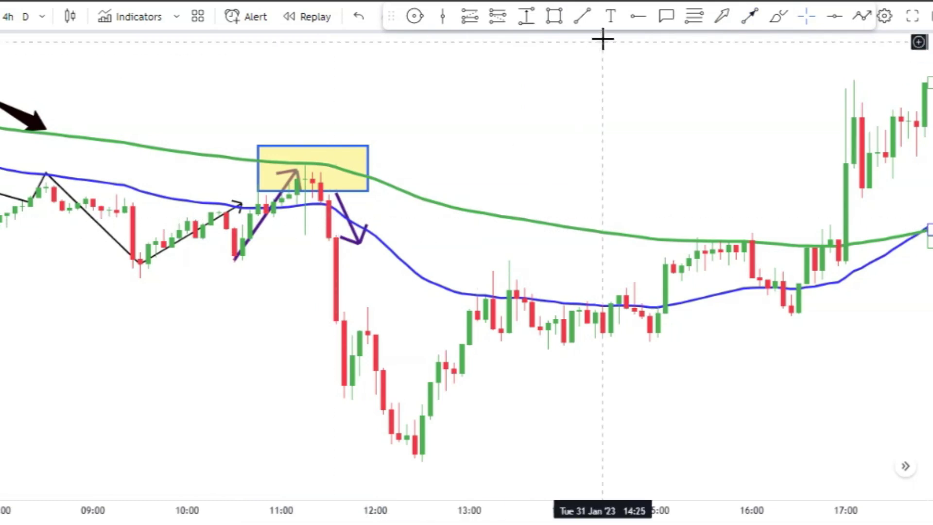
pyautogui.click(472, 63)
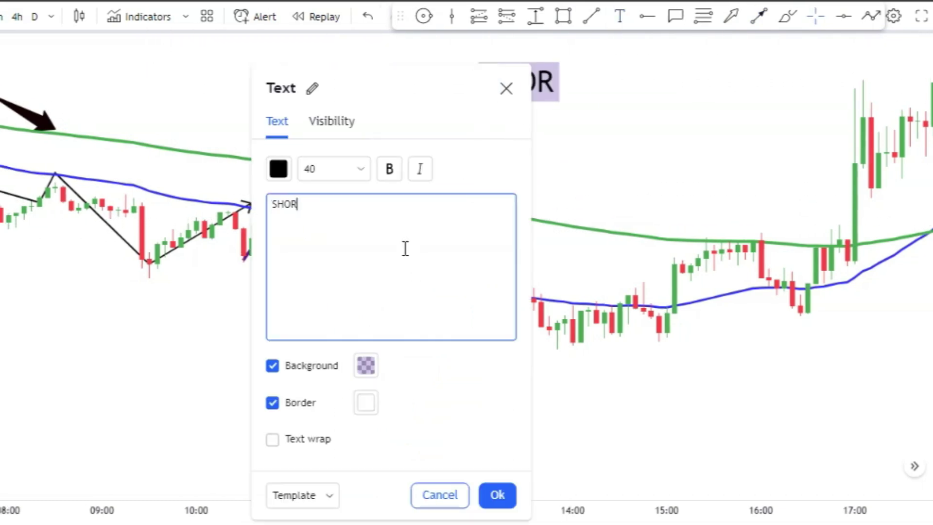
pyautogui.click(499, 495)
# Place a price range from the candle closing below the blue EMA down to the swing low near 12:30.
pyautogui.click(535, 16)
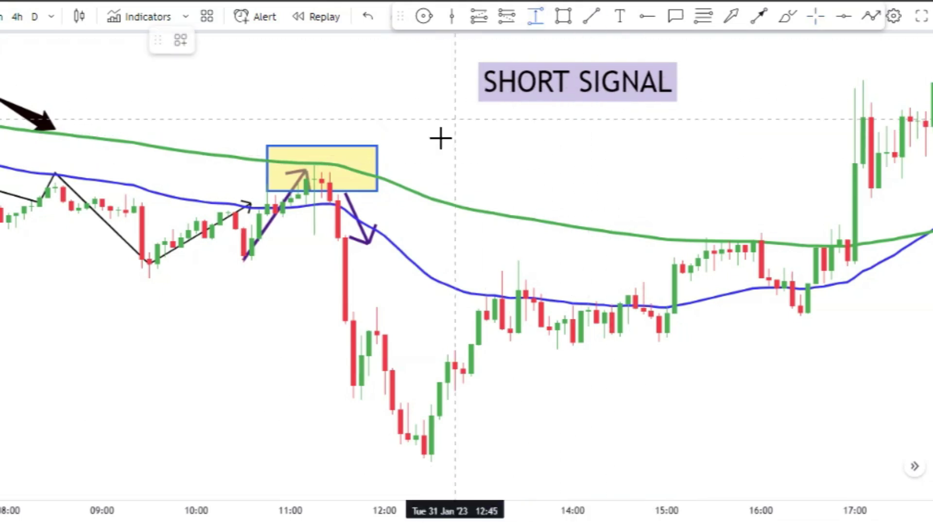
pyautogui.click(338, 239)
pyautogui.click(456, 454)
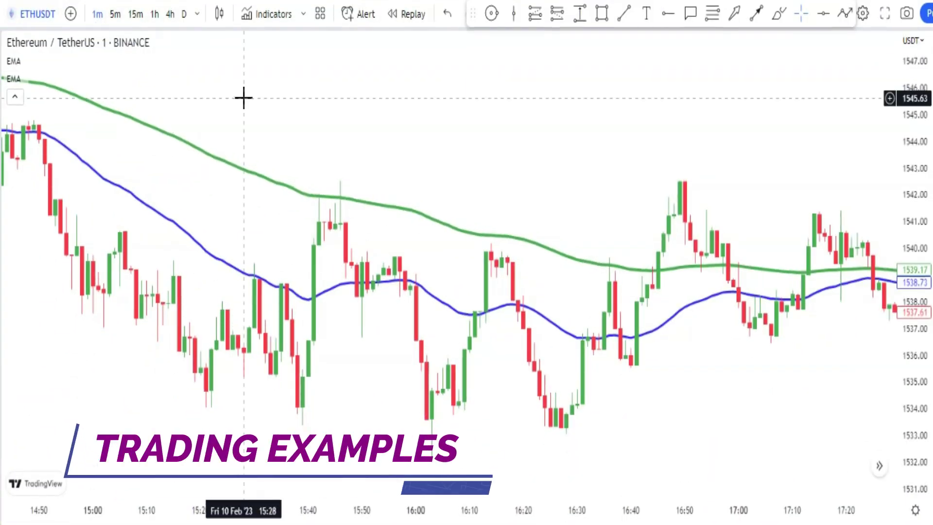
# On the ETHUSDT 1-minute chart, place a falling arrow marker beside the initial decline just before 15:00.
pyautogui.click(735, 13)
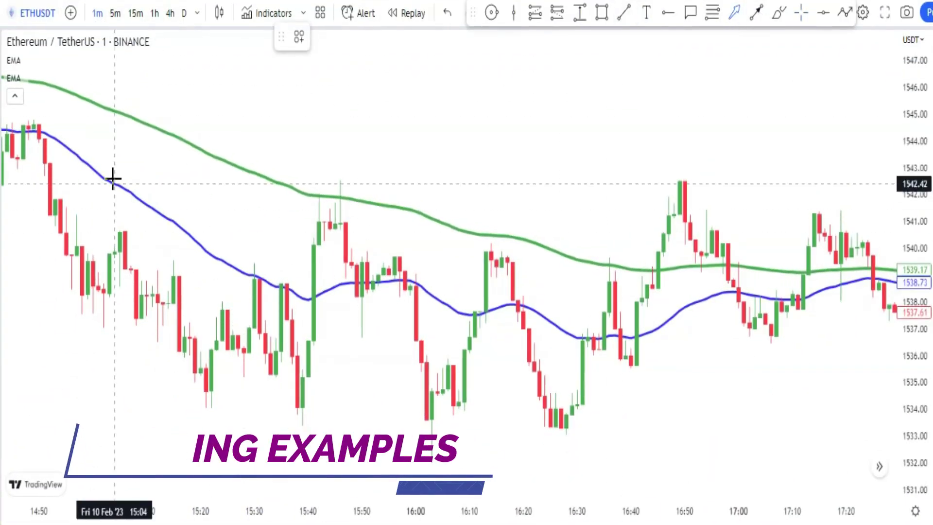
pyautogui.click(28, 250)
pyautogui.click(83, 334)
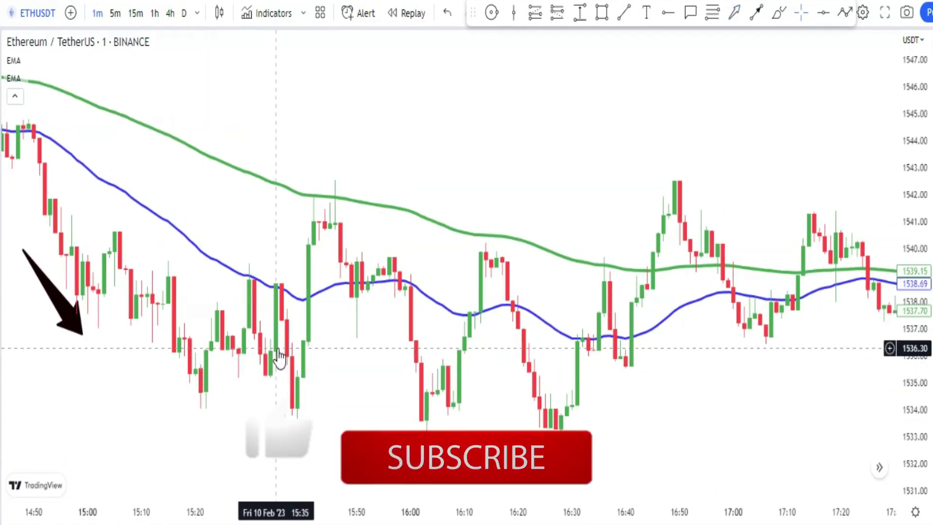
# Draw a rising arrow along the 15:40 rally towards the green EMA.
pyautogui.click(756, 13)
pyautogui.click(296, 313)
pyautogui.click(302, 226)
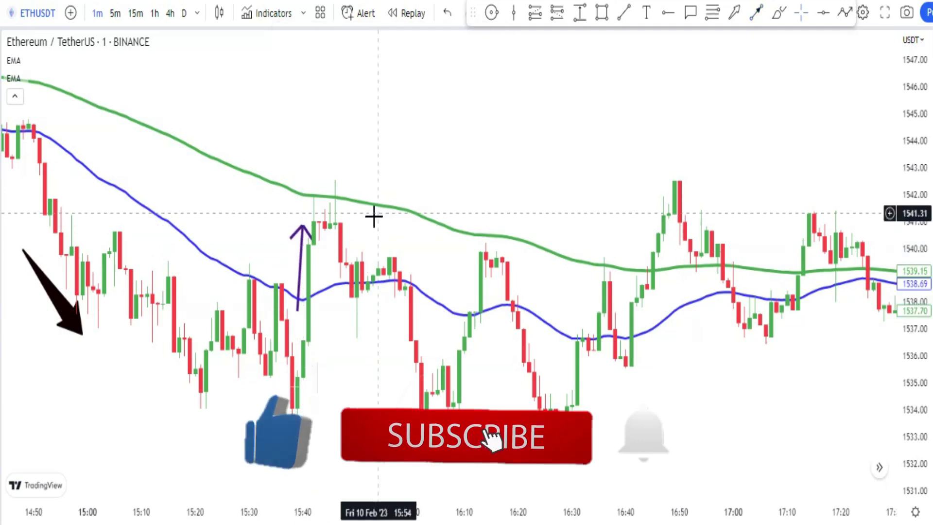
# Frame the pullback at the green EMA and the candles crossing below the blue EMA near 15:50 with yellow rectangles.
pyautogui.click(603, 13)
pyautogui.moveTo(275, 183); pyautogui.dragTo(390, 230)
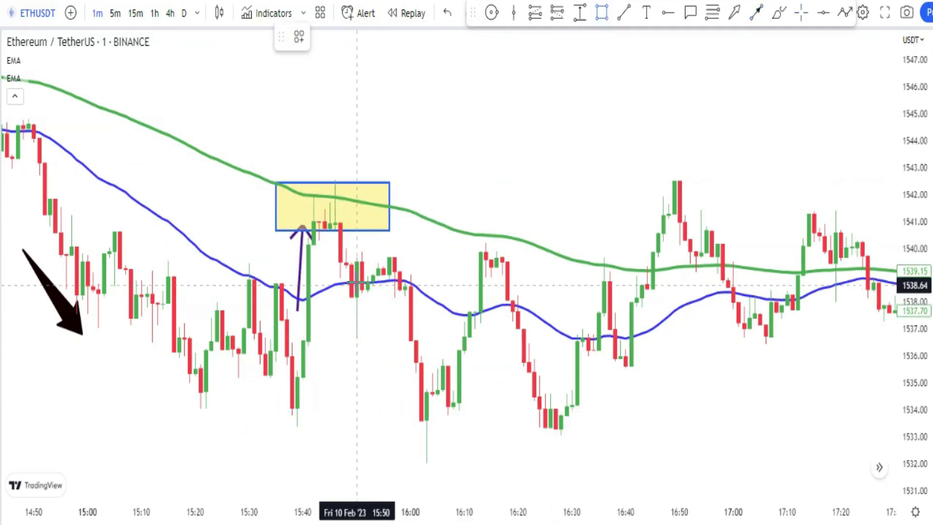
pyautogui.moveTo(357, 274); pyautogui.dragTo(334, 308)
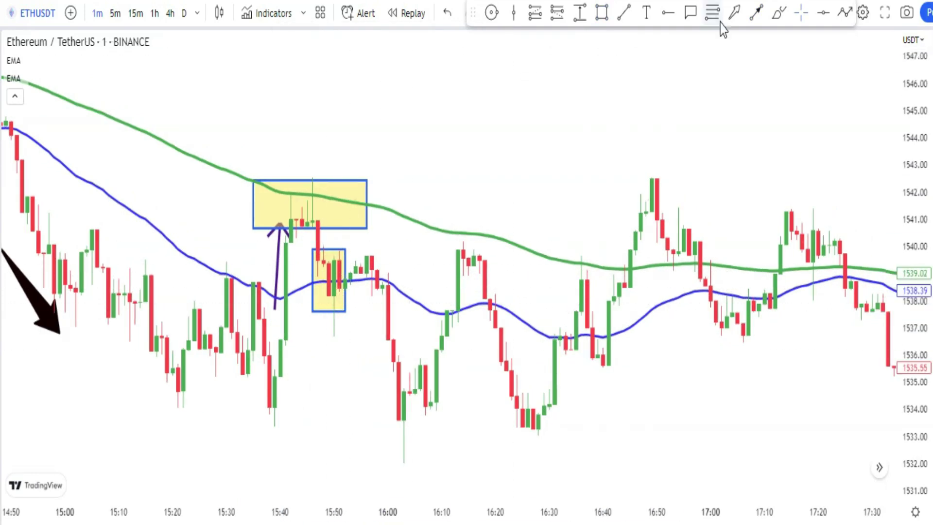
# Draw a short falling arrow beside the second rectangle, and place a price range from the blue EMA crossing down to the low after 16:00.
pyautogui.click(756, 13)
pyautogui.moveTo(356, 244); pyautogui.dragTo(372, 301)
pyautogui.click(580, 13)
pyautogui.click(329, 297)
pyautogui.click(438, 460)
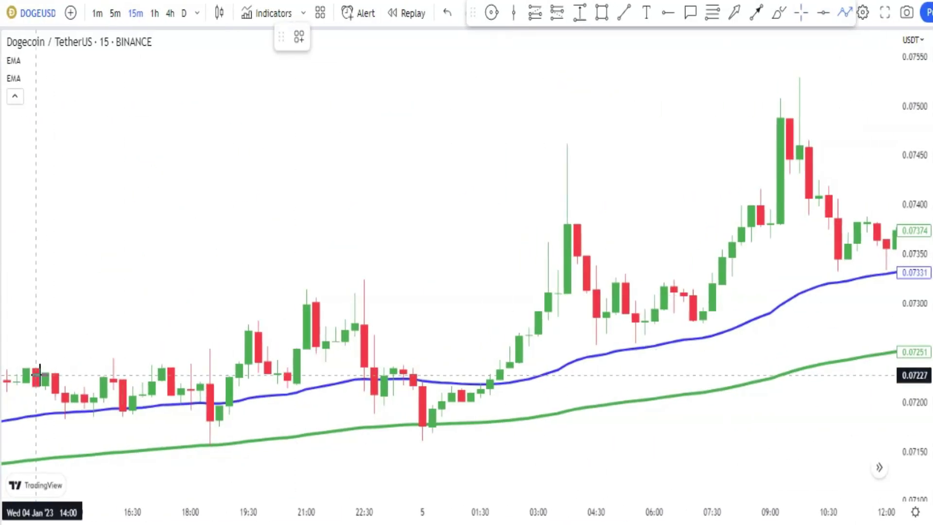
# On the Dogecoin 15-minute chart, place a rising arrow marker above the candles from about 15:45 to 17:45 on 4 Jan.
pyautogui.click(737, 13)
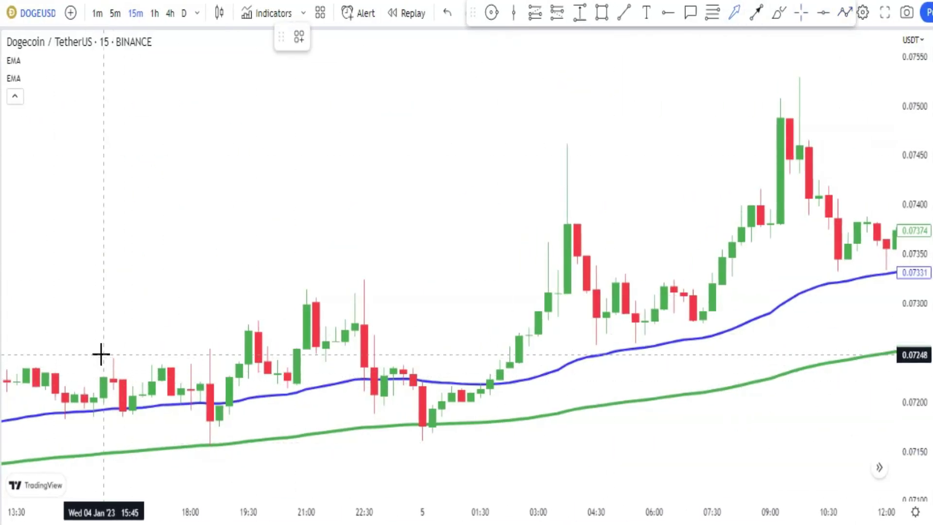
pyautogui.moveTo(101, 355); pyautogui.dragTo(181, 324)
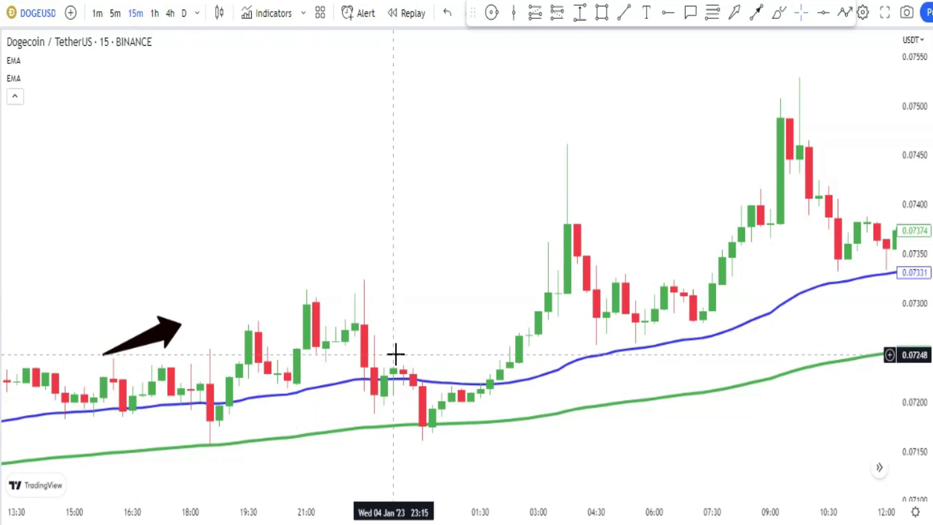
# Draw an arrow following the drop towards the green EMA, and circle the red candle that touches it at the start of 5 Jan.
pyautogui.click(754, 16)
pyautogui.moveTo(385, 333)
pyautogui.mouseDown()
pyautogui.moveTo(403, 406)
pyautogui.moveTo(442, 410)
pyautogui.mouseUp()
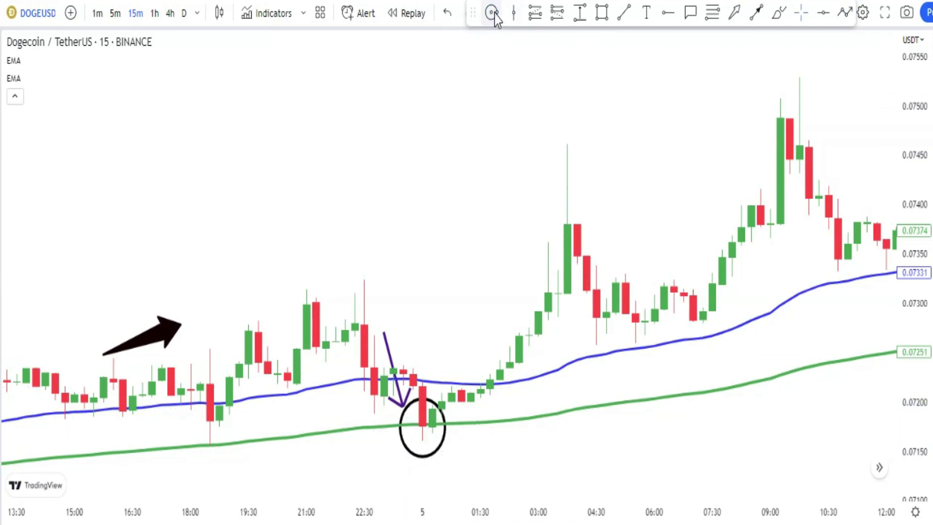
# Circle the candles crossing above the blue EMA near 02:00, and place a price range from there up to the rally high.
pyautogui.moveTo(490, 370); pyautogui.dragTo(485, 367)
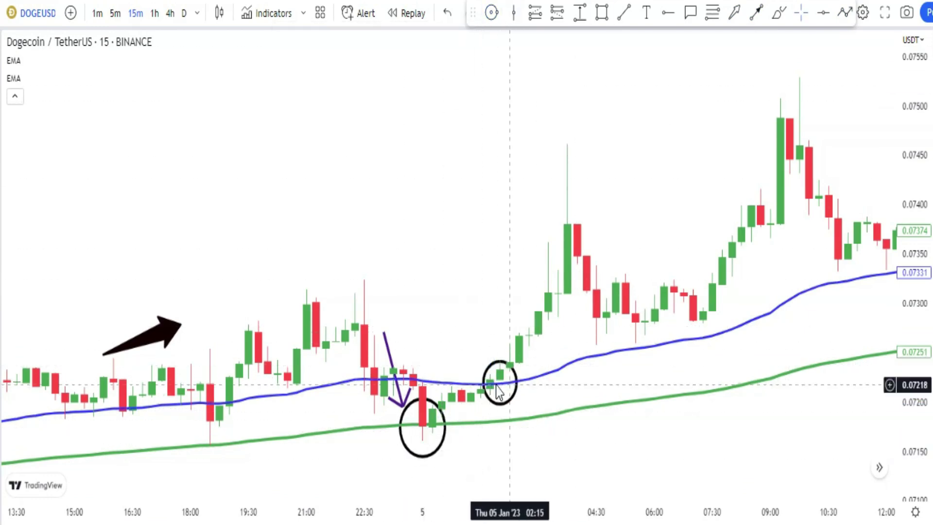
pyautogui.moveTo(507, 359); pyautogui.dragTo(605, 156)
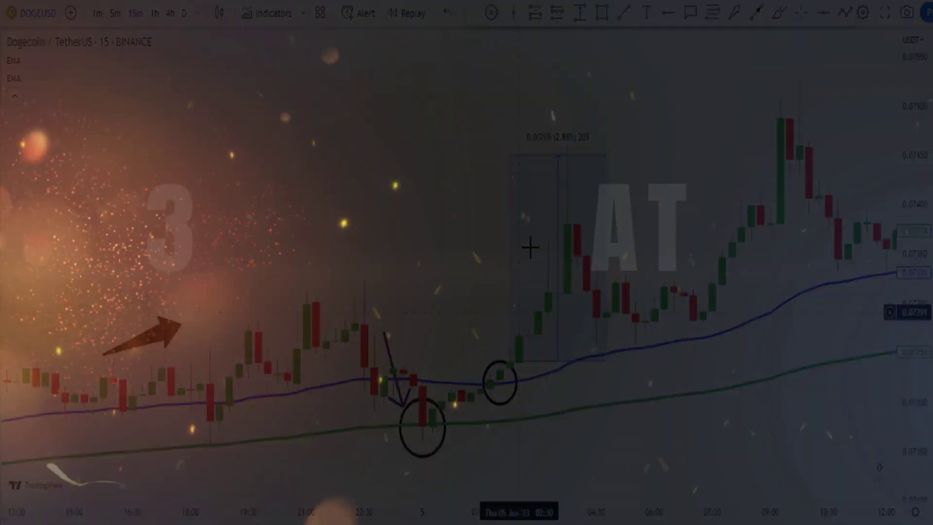
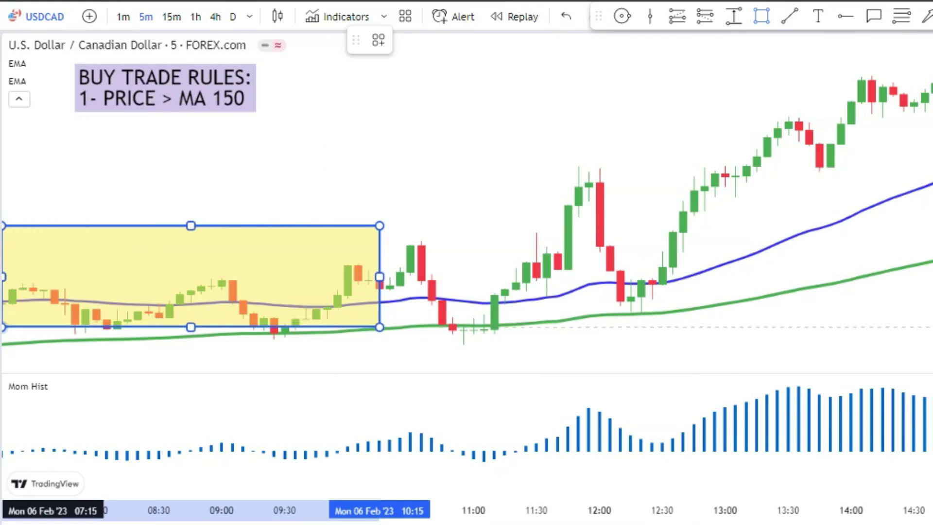
# Resize the yellow rectangle on the USDCAD chart to cover the candles above the green EMA from 07:25 to 10:35.
pyautogui.moveTo(381, 279); pyautogui.dragTo(421, 281)
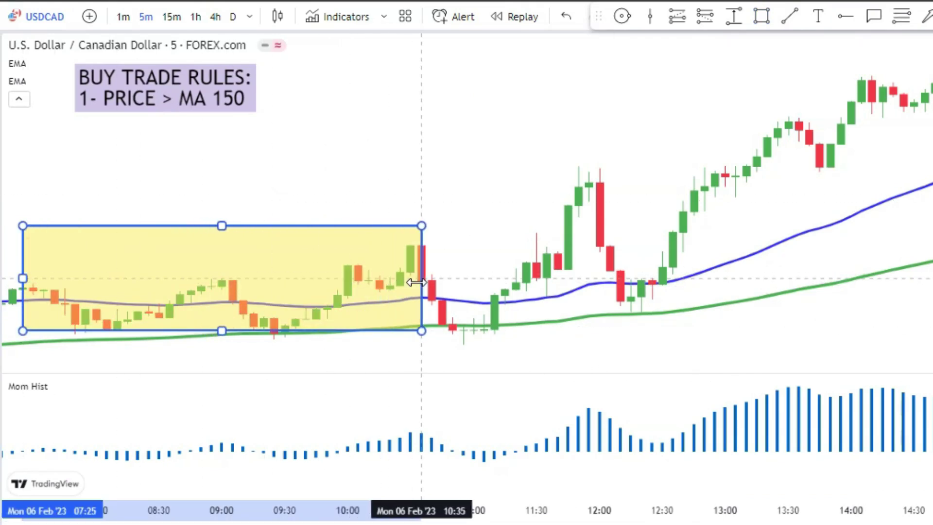
# Add the line "2- PULBACK TO MA 150" to the "BUY TRADE RULES:" text label.
pyautogui.doubleClick(240, 111)
pyautogui.click(561, 220)
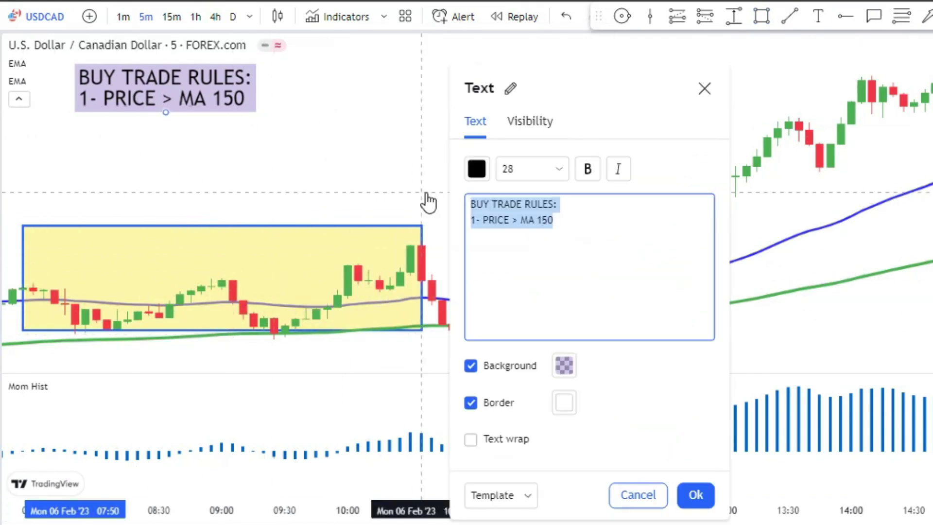
pyautogui.press('Return')
pyautogui.write('2- PUL')
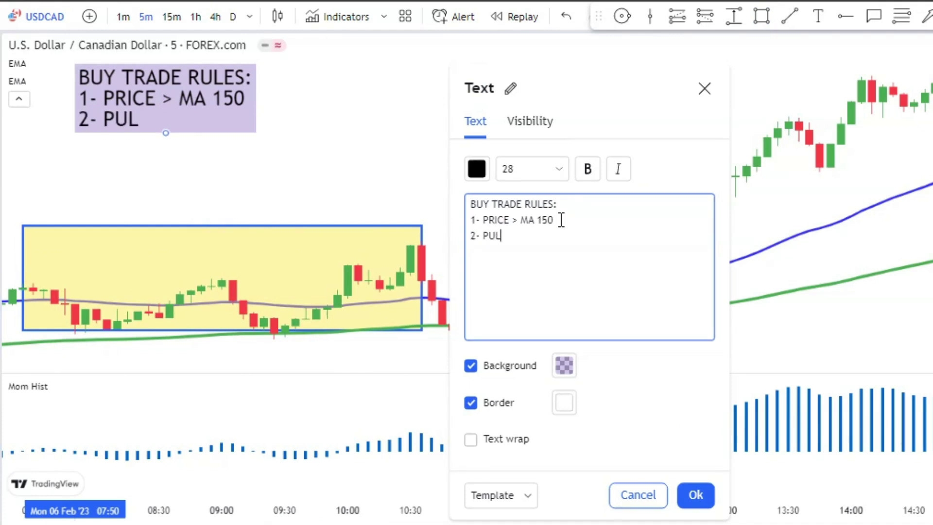
pyautogui.write('BACK TO MA 150')
pyautogui.hotkey('ctrl', 'Return')
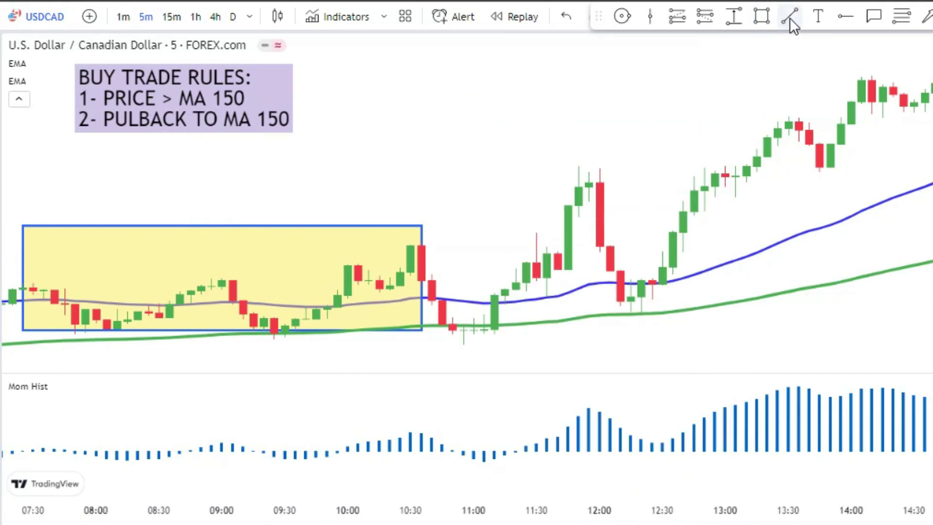
# Circle the candles that pull back to the green EMA near 12:15 on the USDCAD chart.
pyautogui.click(622, 16)
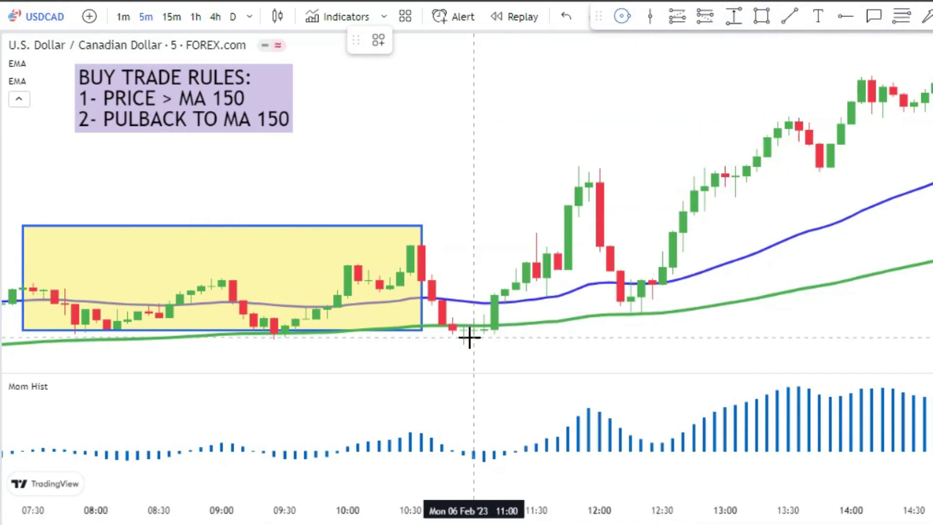
pyautogui.moveTo(630, 299); pyautogui.dragTo(651, 305)
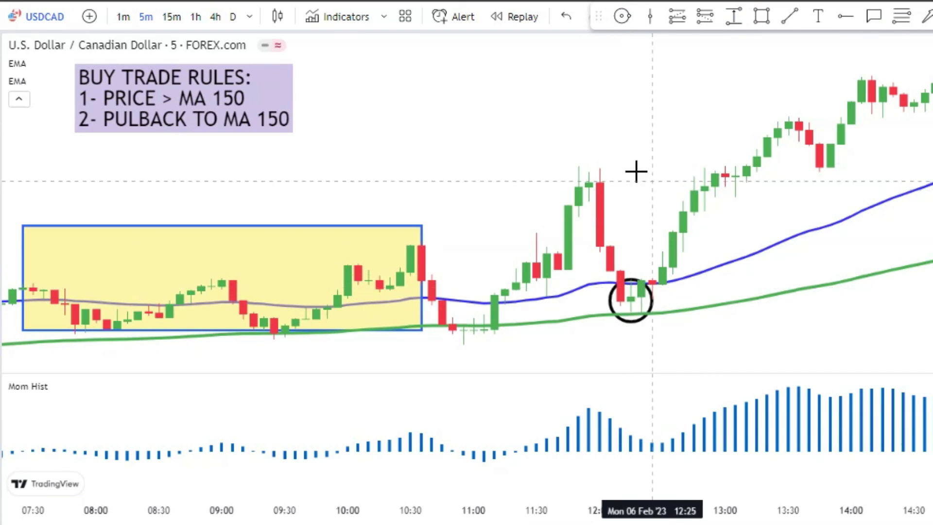
# Correct "PULBACK" to "PULLBACK" in the buy rules label and add the line "3- BREAKOUT THE MA 50".
pyautogui.doubleClick(285, 129)
pyautogui.click(584, 236)
pyautogui.press('Return')
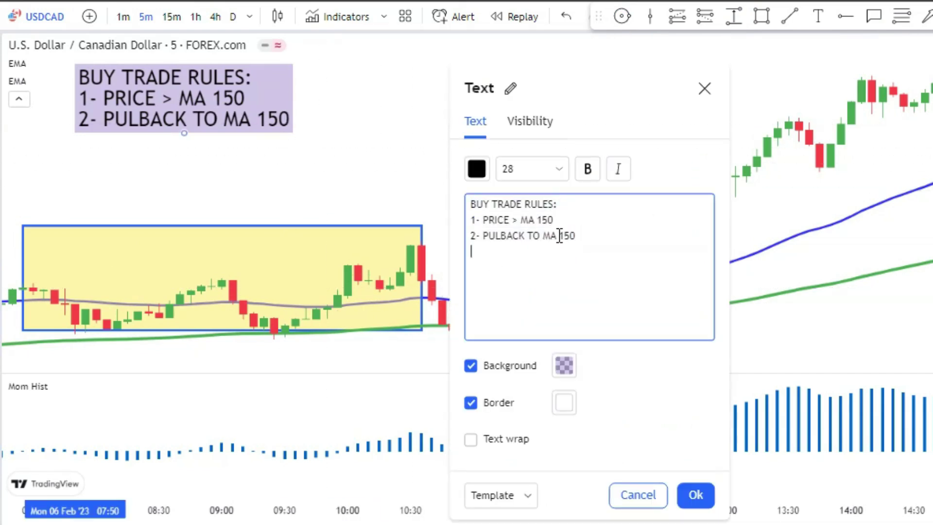
pyautogui.write('3-')
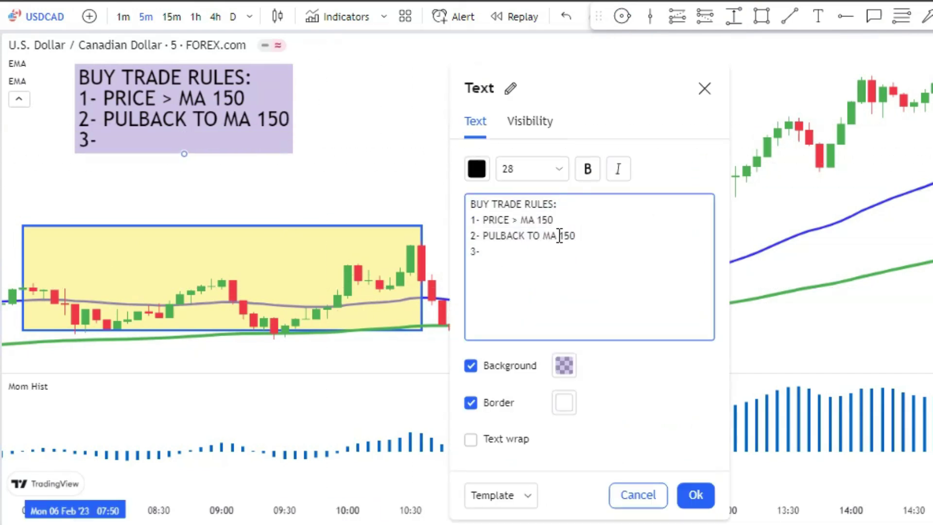
pyautogui.click(501, 236)
pyautogui.write('L')
pyautogui.click(492, 257)
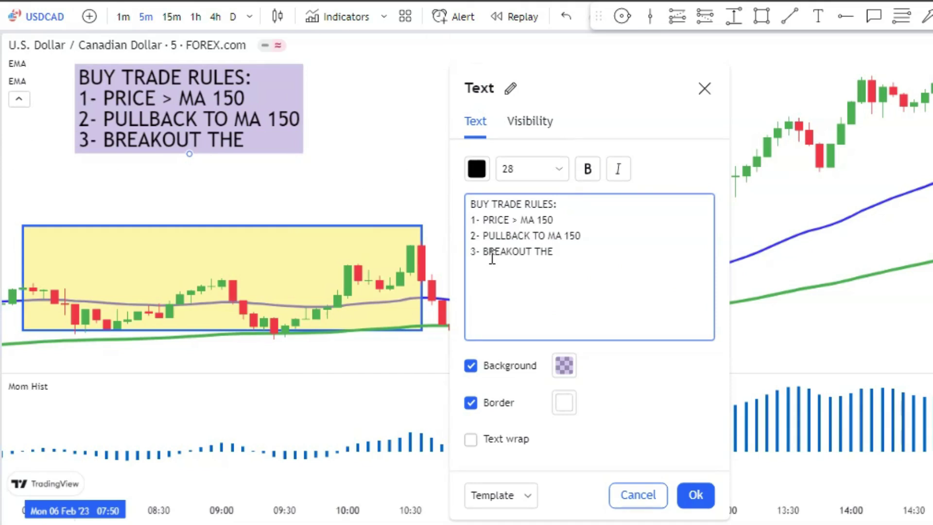
pyautogui.click(694, 495)
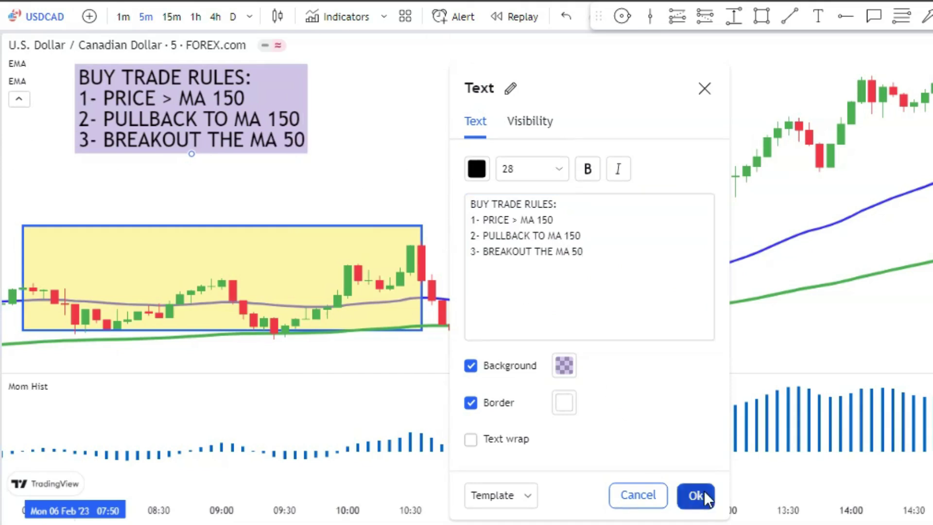
# Draw a small rectangle around the candles breaking above the blue EMA near 12:30.
pyautogui.click(765, 16)
pyautogui.moveTo(682, 259); pyautogui.dragTo(652, 293)
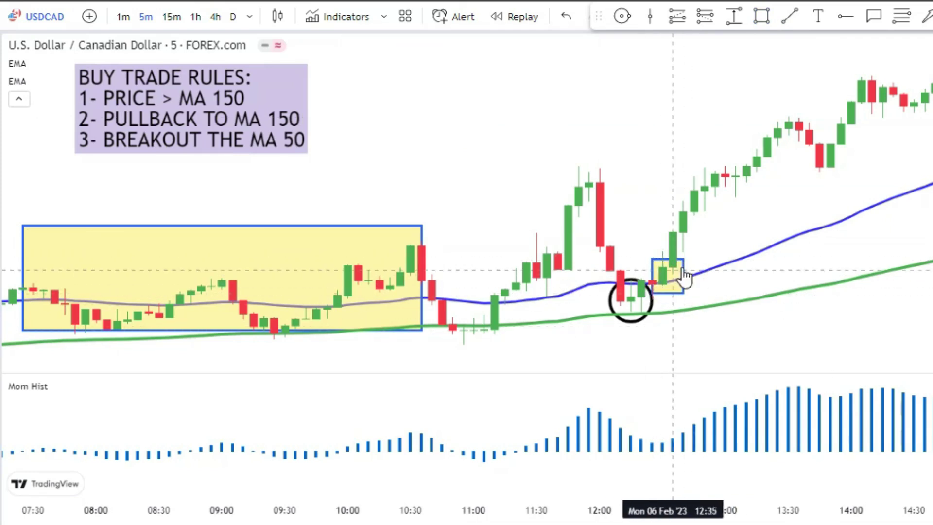
pyautogui.press('Escape')
# Add the line "4- MOM HIST > 0" to the "BUY TRADE RULES:" text label.
pyautogui.doubleClick(293, 150)
pyautogui.write('4- MOM HIST >')
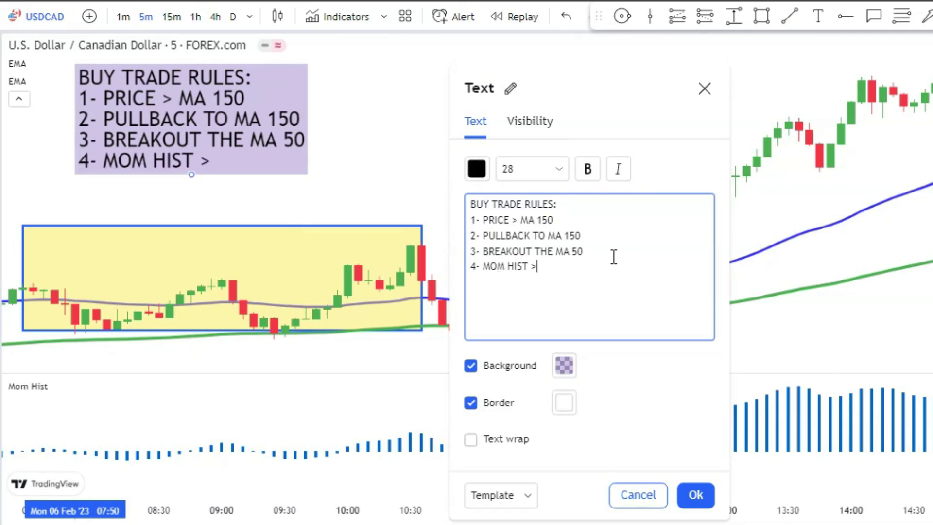
pyautogui.press('Escape')
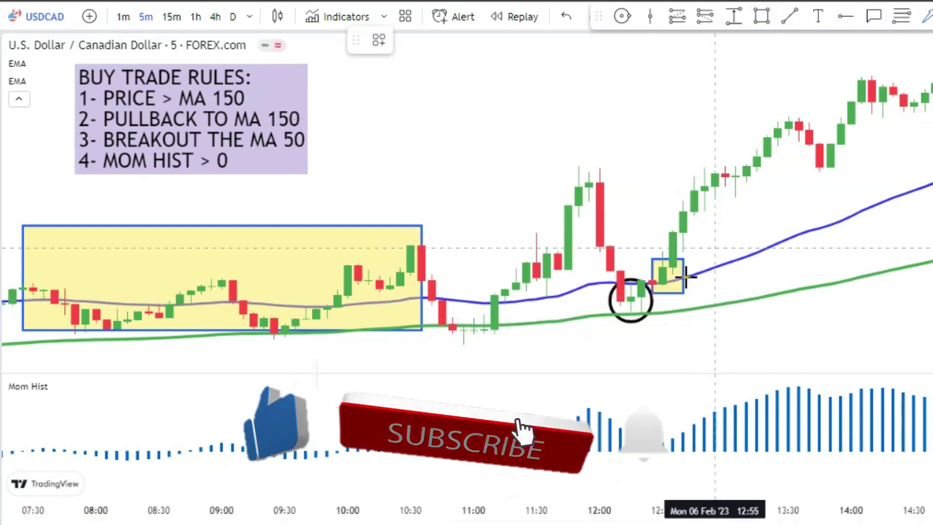
# Place a vertical line at 12:30 and draw an arrow pointing to the momentum histogram bars beside it.
pyautogui.click(650, 17)
pyautogui.click(663, 121)
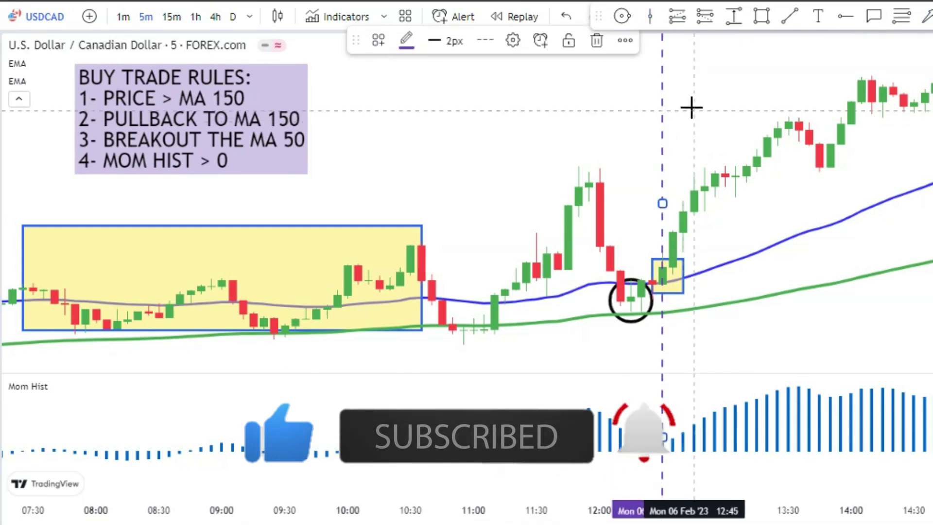
pyautogui.click(900, 18)
pyautogui.moveTo(611, 388); pyautogui.dragTo(653, 430)
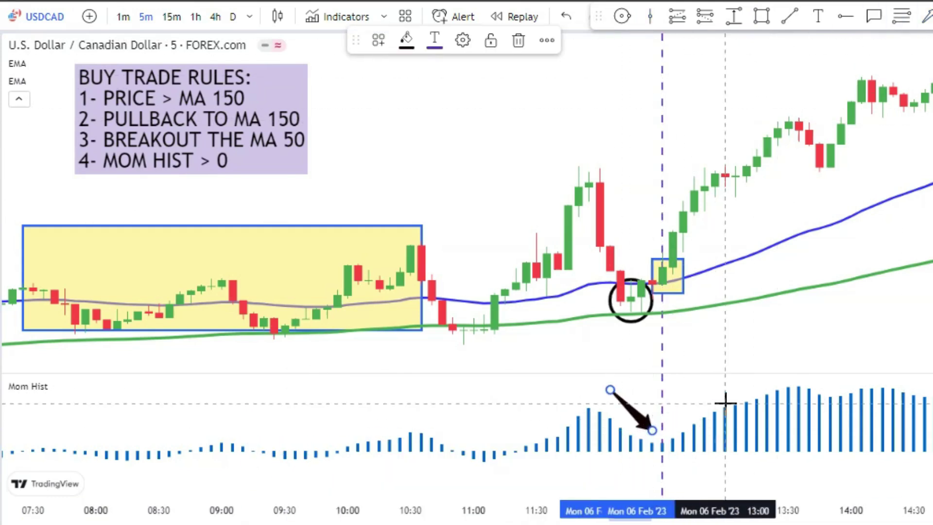
pyautogui.click(610, 455)
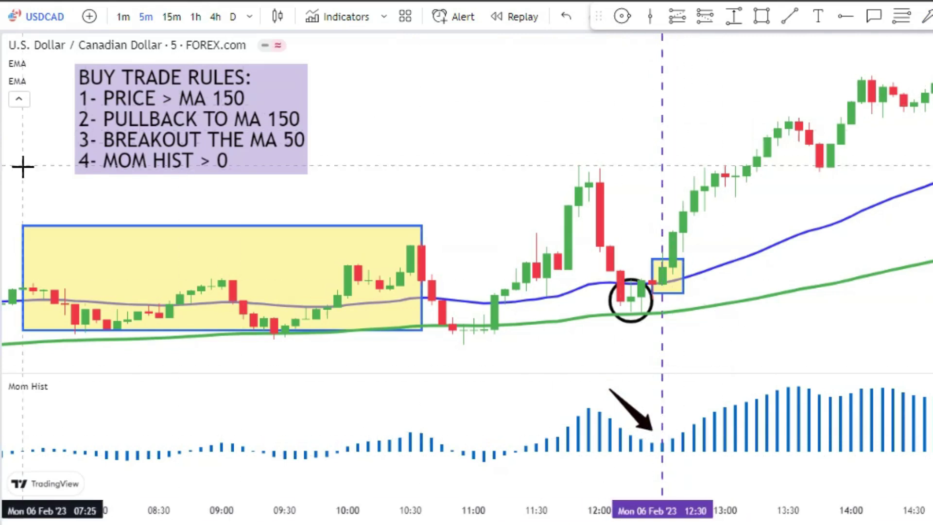
# Place a check mark just below the circled pullback candles near 12:15.
pyautogui.click(636, 340)
pyautogui.click(621, 319)
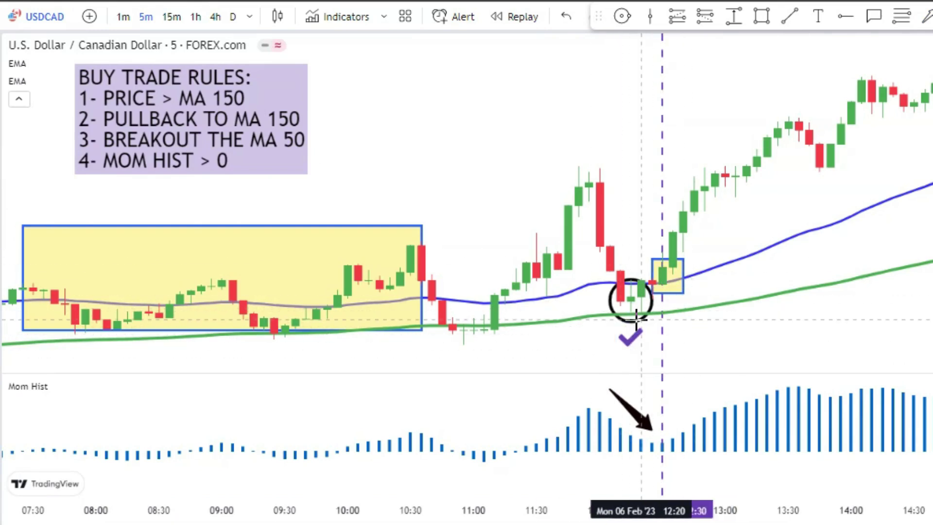
# Place a vertical line at 11:10 through the green candle crossing above the blue EMA.
pyautogui.click(650, 18)
pyautogui.click(493, 207)
pyautogui.click(487, 277)
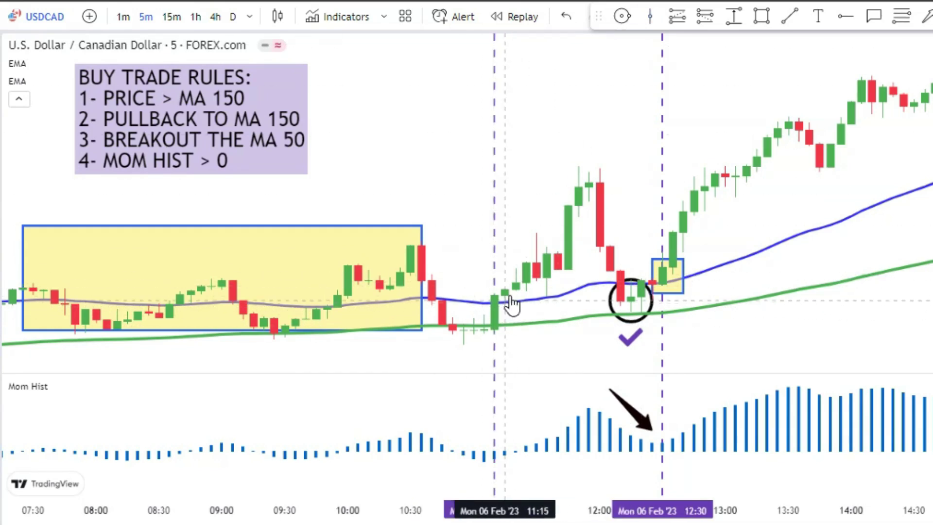
# Draw an arrow to the histogram bar at the 11:10 line and place a cross mark below the candles there.
pyautogui.moveTo(464, 416); pyautogui.dragTo(495, 445)
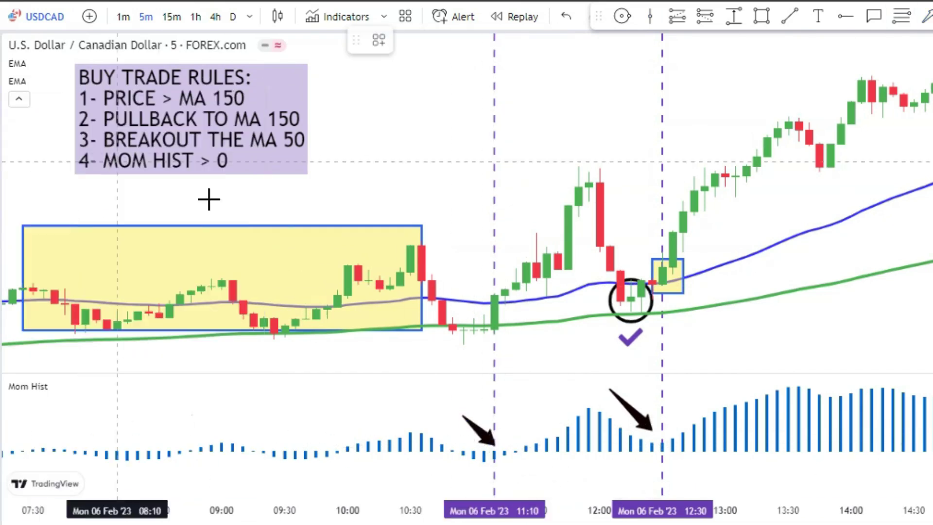
pyautogui.click(481, 354)
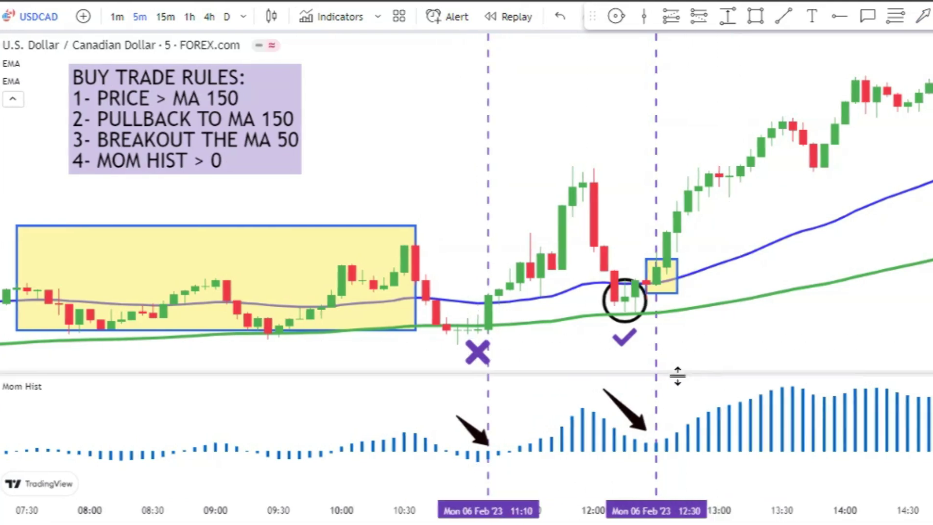
# Add a horizontal ray at the breakout candle's close near 12:30, labelled "BUY TRADE ENTERY" in dark magenta text.
pyautogui.click(666, 264)
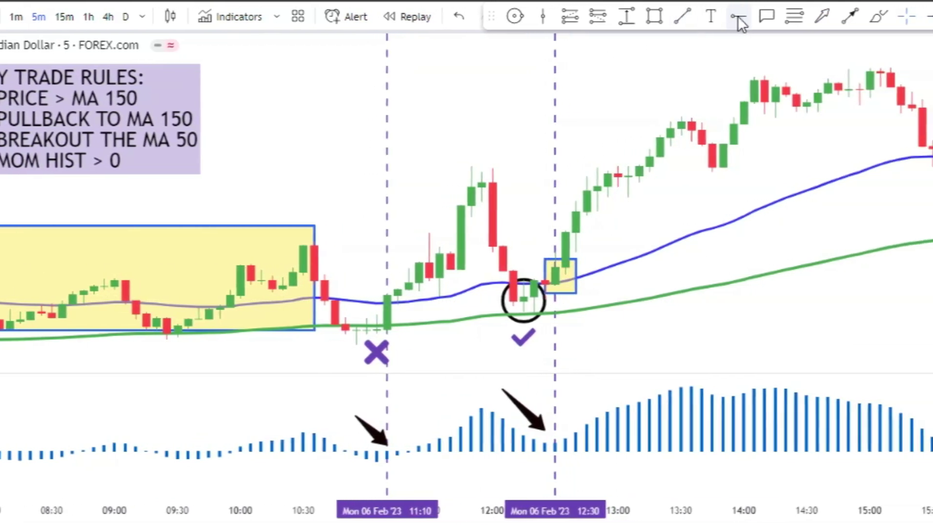
pyautogui.click(587, 268)
pyautogui.click(527, 267)
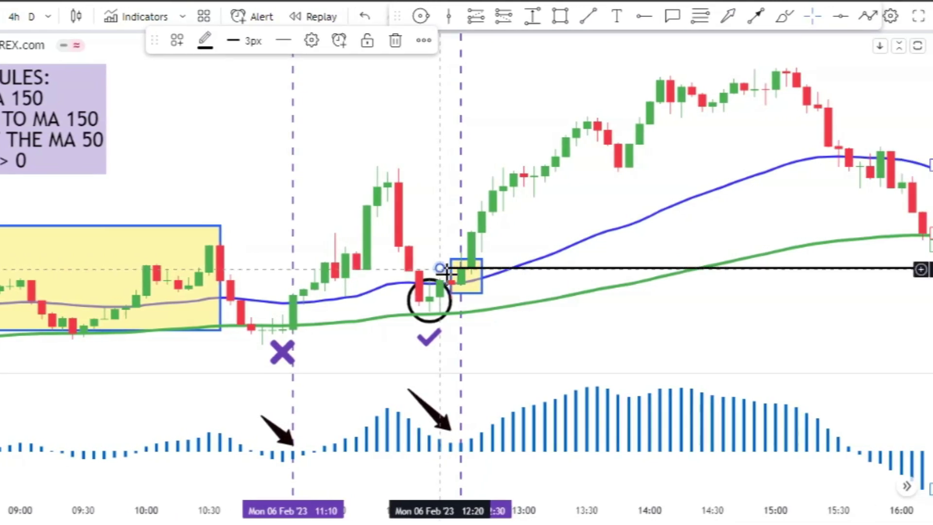
pyautogui.doubleClick(566, 267)
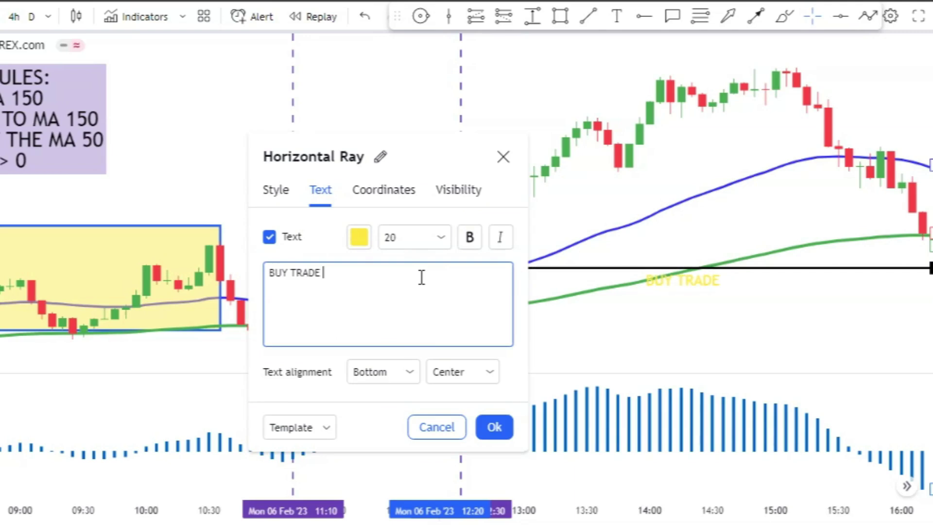
pyautogui.click(360, 237)
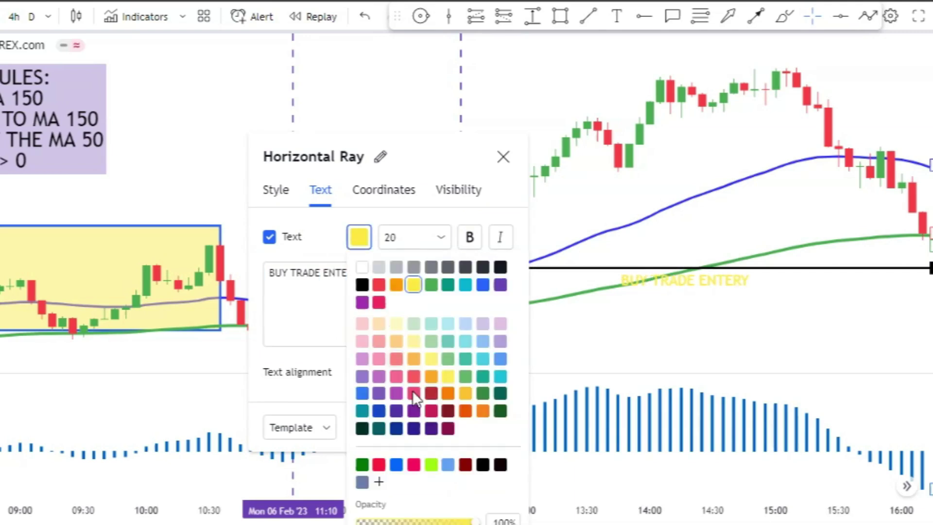
pyautogui.click(447, 429)
pyautogui.click(317, 322)
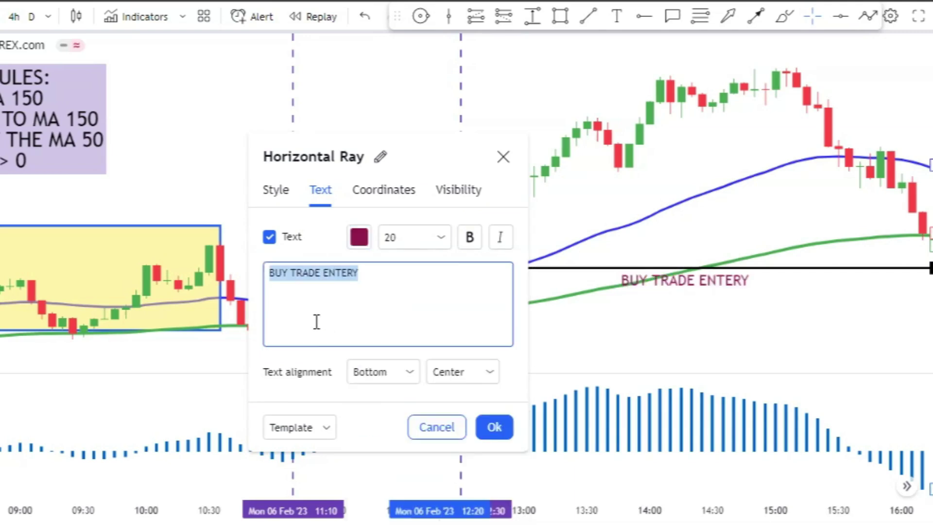
pyautogui.click(500, 425)
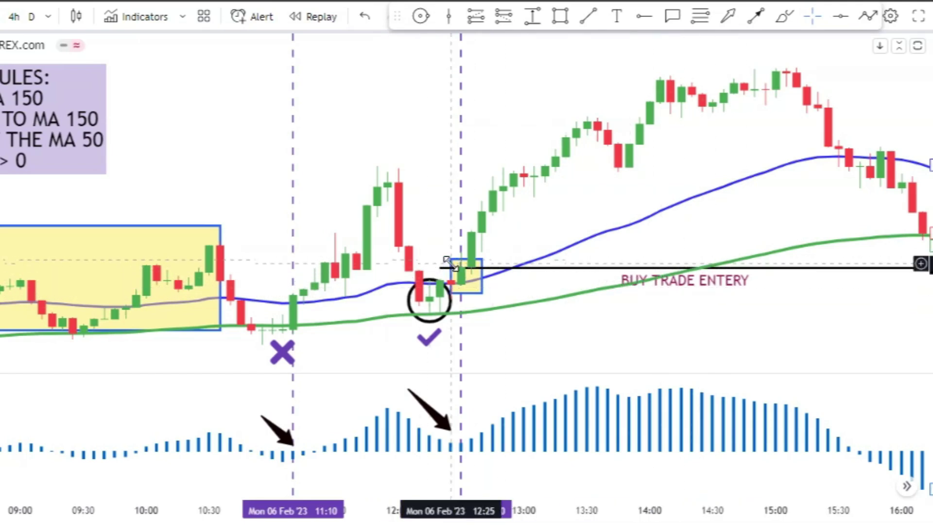
# Add a horizontal ray at the low of the circled pullback candles, labelled "STOPLOSS FOR BUY TRADE".
pyautogui.click(644, 16)
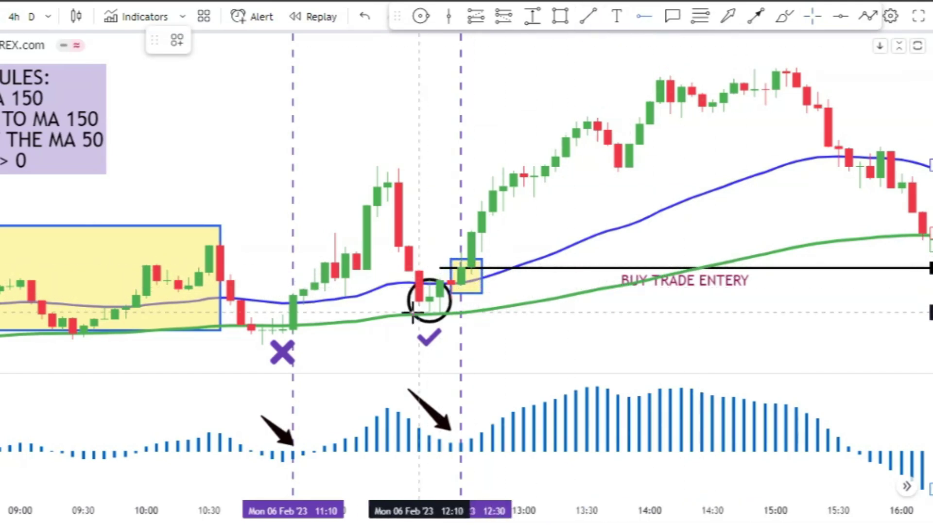
pyautogui.click(384, 311)
pyautogui.doubleClick(432, 312)
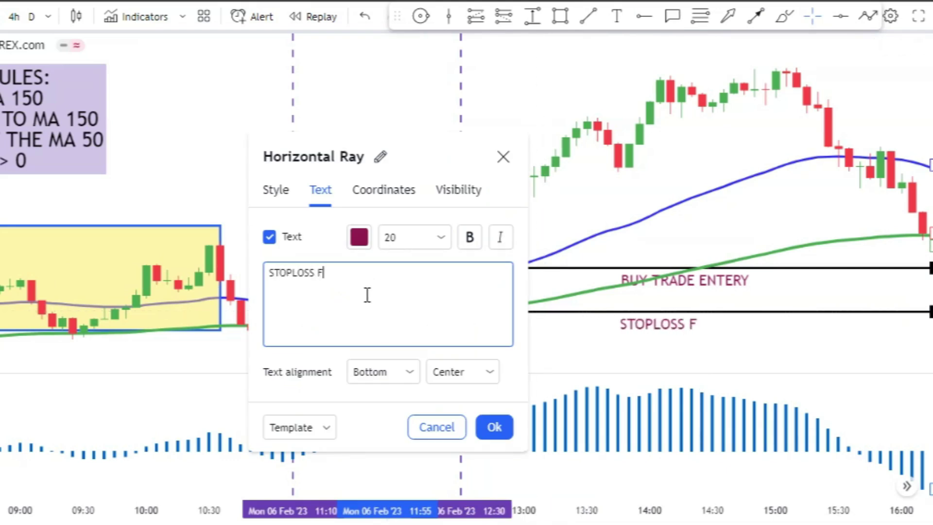
pyautogui.write('STOPLOSS FOR BUY TRADE')
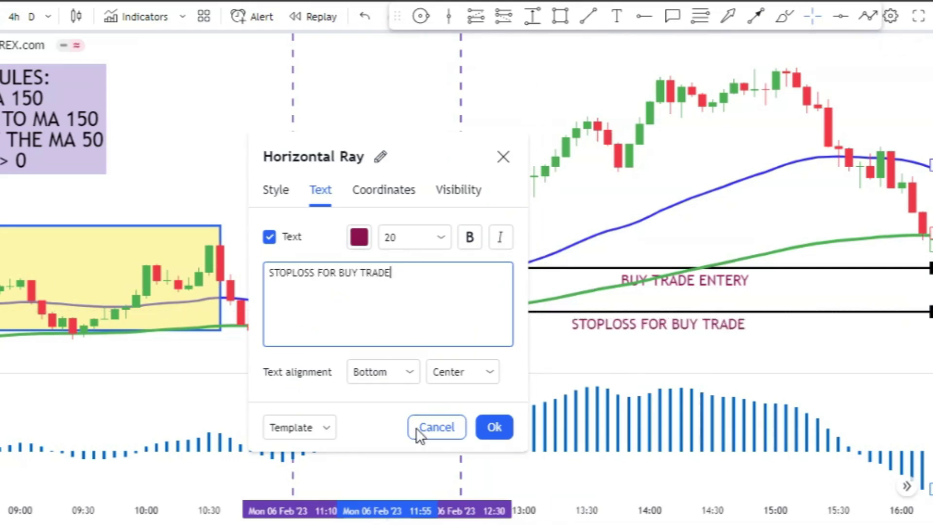
pyautogui.click(535, 360)
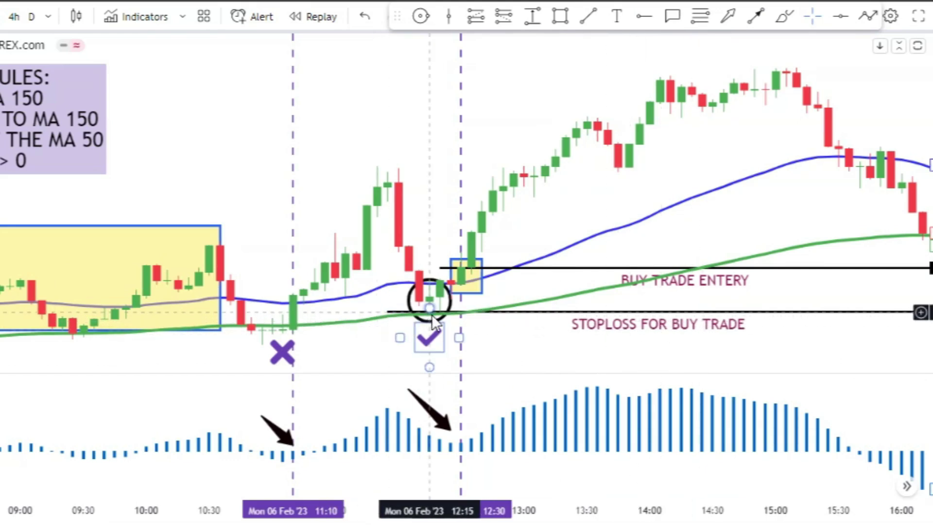
pyautogui.click(516, 352)
# Place a long position at 12:30 on the entry ray, with its stop near the stoploss ray and its target extended to 1.5 times the risk.
pyautogui.click(476, 16)
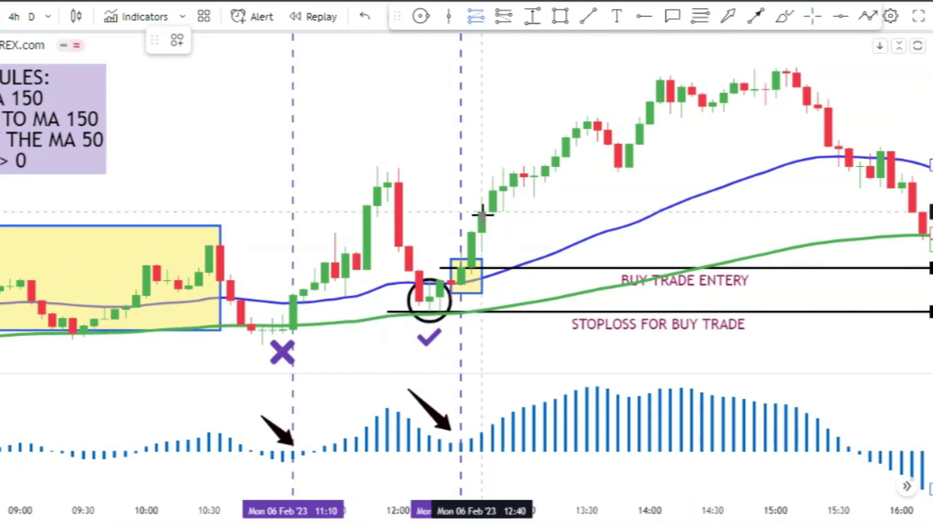
pyautogui.click(461, 268)
pyautogui.click(480, 357)
pyautogui.moveTo(459, 217); pyautogui.dragTo(458, 197)
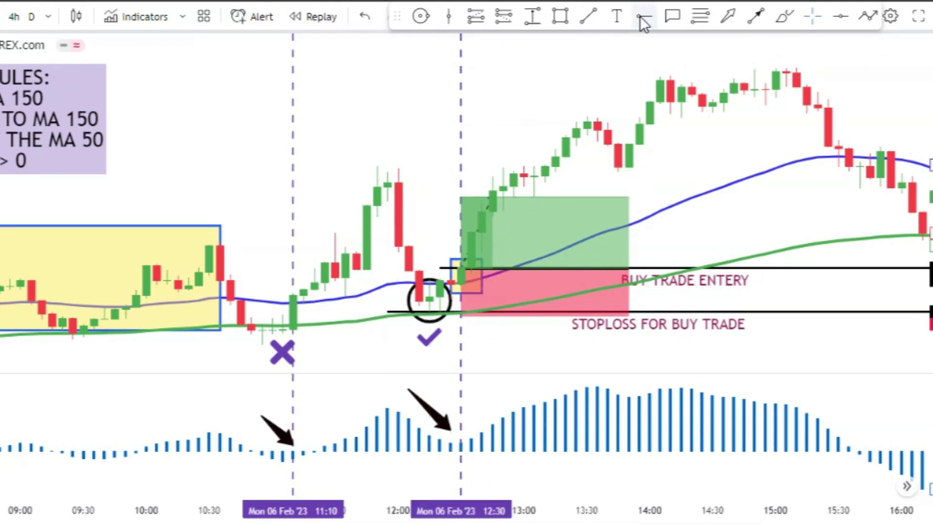
# Add a horizontal ray along the long position's target, labelled "TARGET FOR BUY TRADE : 1.5X SL".
pyautogui.click(641, 17)
pyautogui.click(461, 196)
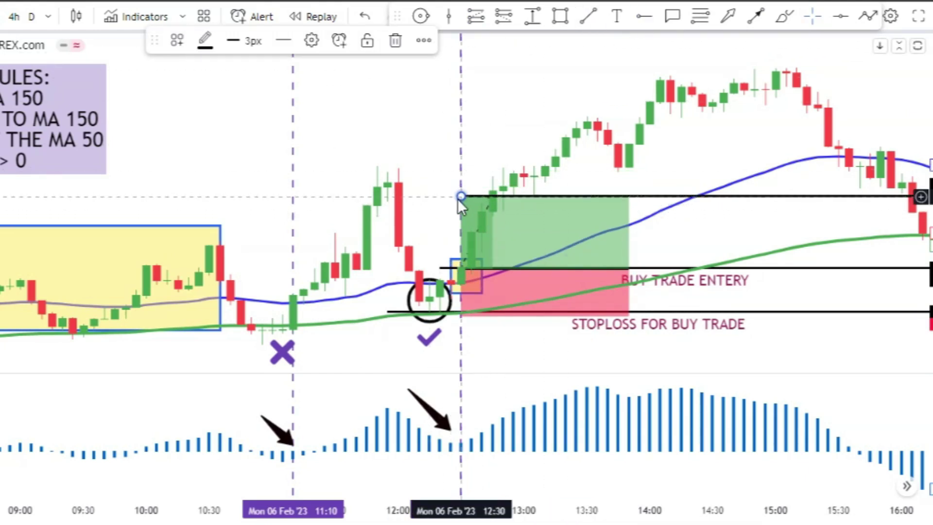
pyautogui.doubleClick(727, 199)
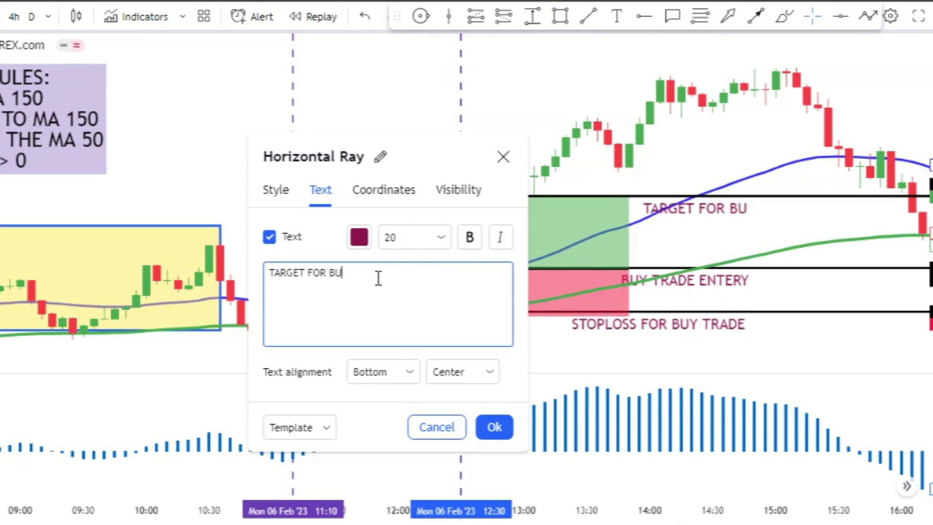
pyautogui.write('TARGET FOR BUY TRADE : 1.5')
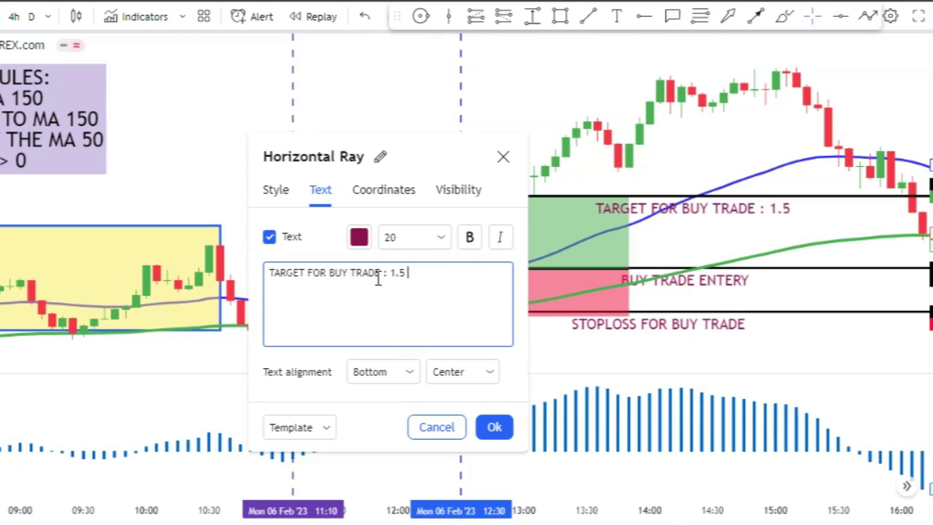
pyautogui.write('X SL')
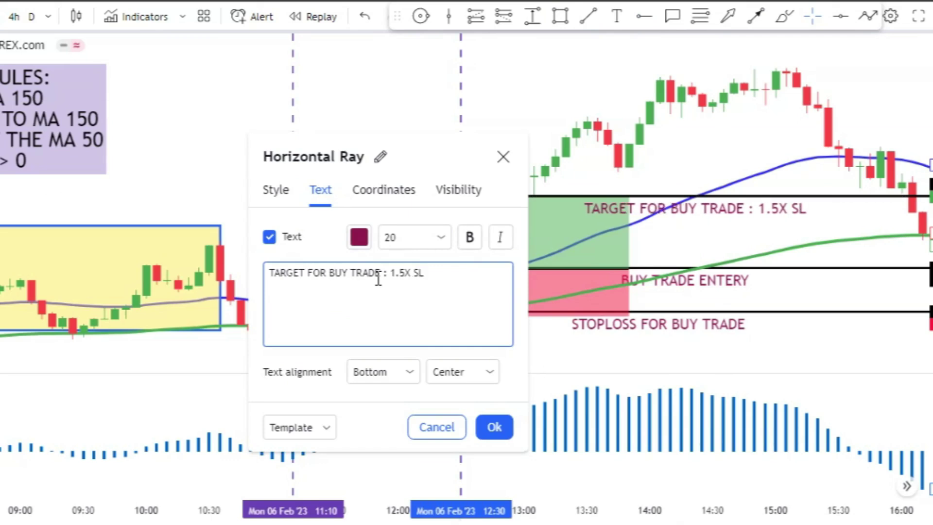
pyautogui.click(494, 426)
pyautogui.moveTo(601, 267); pyautogui.dragTo(504, 267)
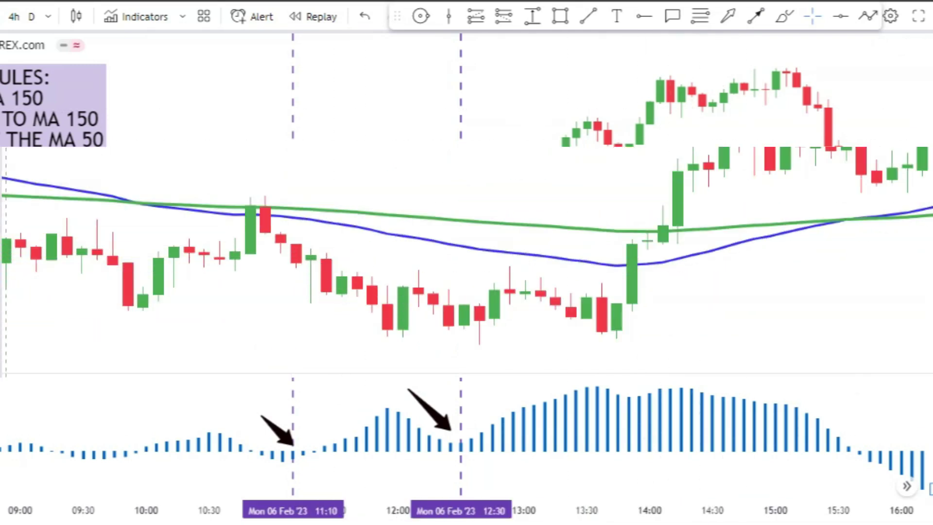
# Add a text note above the candles reading "RULES FOR SELL TRADE:" with the first rule "1- PRICE < MA 150" on its own line.
pyautogui.click(819, 17)
pyautogui.click(189, 51)
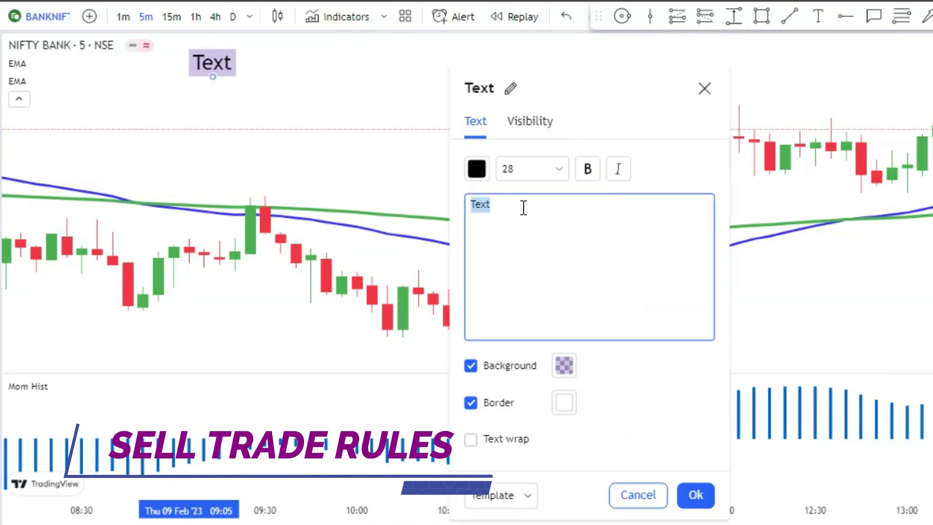
pyautogui.write('RULES FOR SELL')
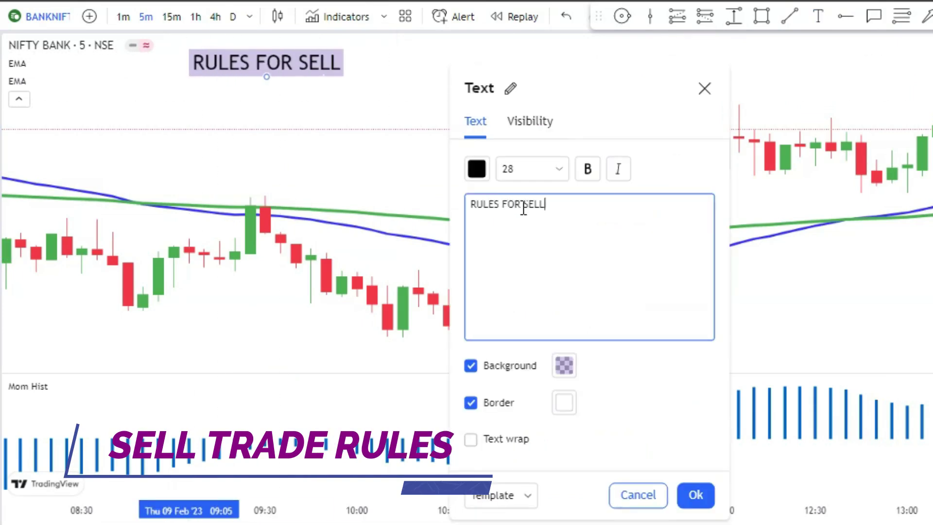
pyautogui.write(' TRADE:')
pyautogui.press('Return')
pyautogui.write('1- PRICE <')
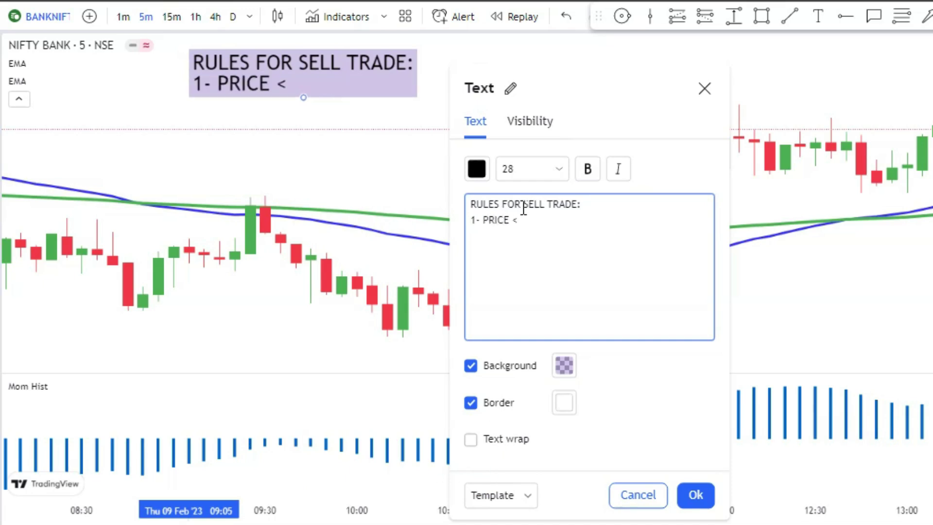
pyautogui.click(696, 496)
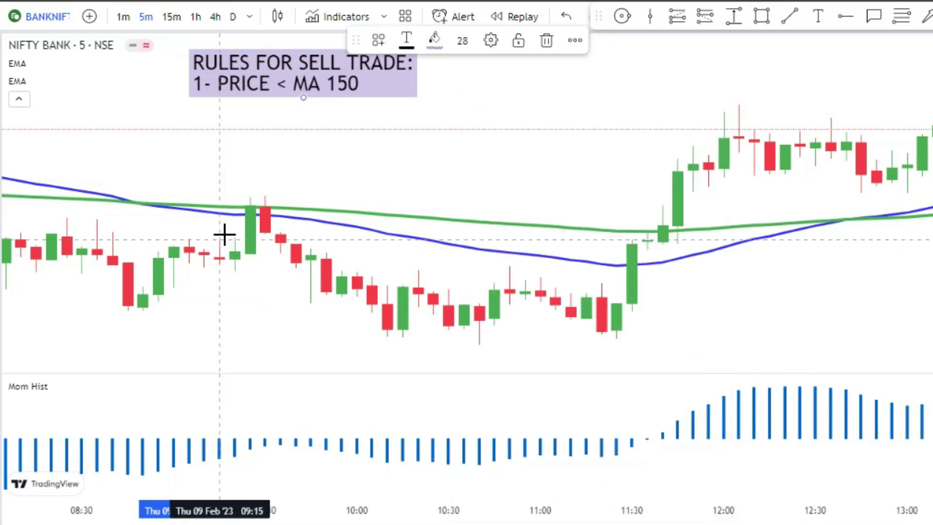
# Draw a black arrow marker just above the moving averages, ending over the candles near 09:30.
pyautogui.moveTo(229, 250); pyautogui.dragTo(369, 308)
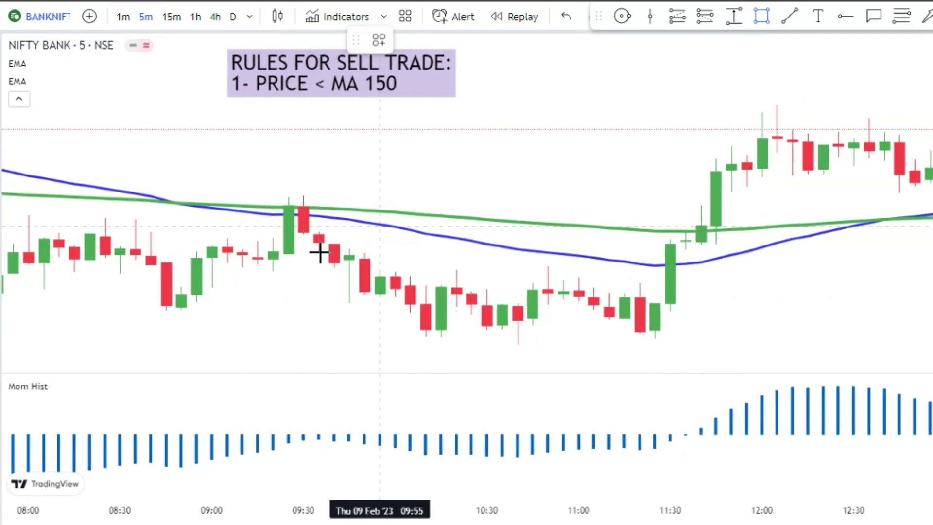
pyautogui.click(926, 17)
pyautogui.click(242, 167)
pyautogui.click(318, 176)
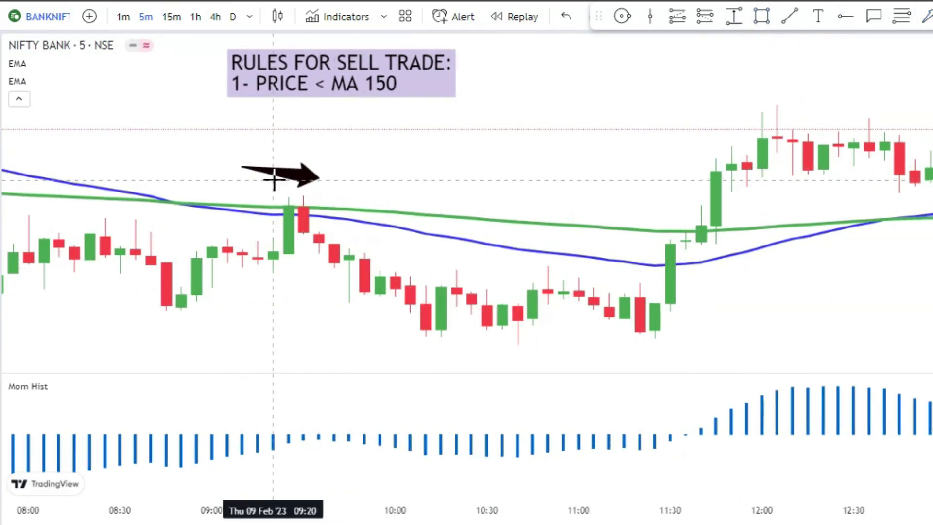
# Add the rule "2- PULLBACK TO MA150" to the sell note and draw an arrow rising to the moving averages near 09:25.
pyautogui.doubleClick(408, 95)
pyautogui.click(564, 237)
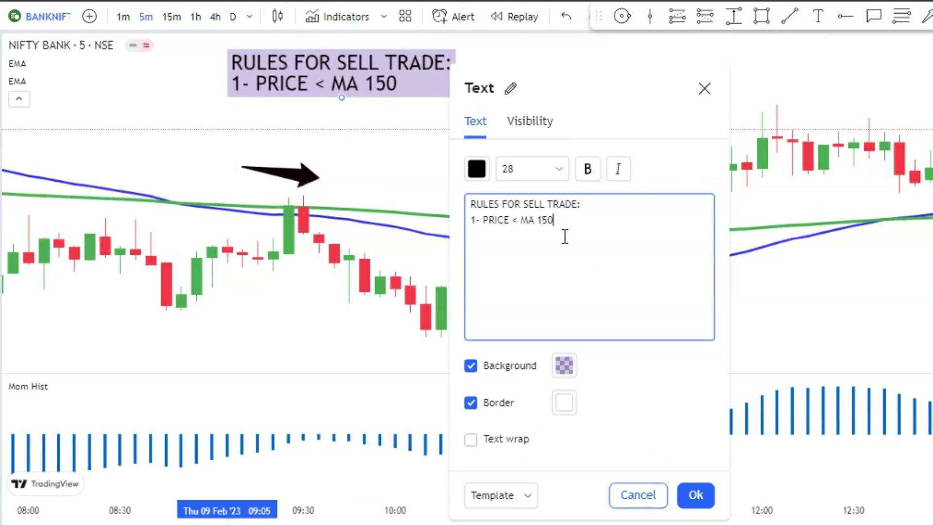
pyautogui.press('Return')
pyautogui.write('2- PULLBACK TO MA150')
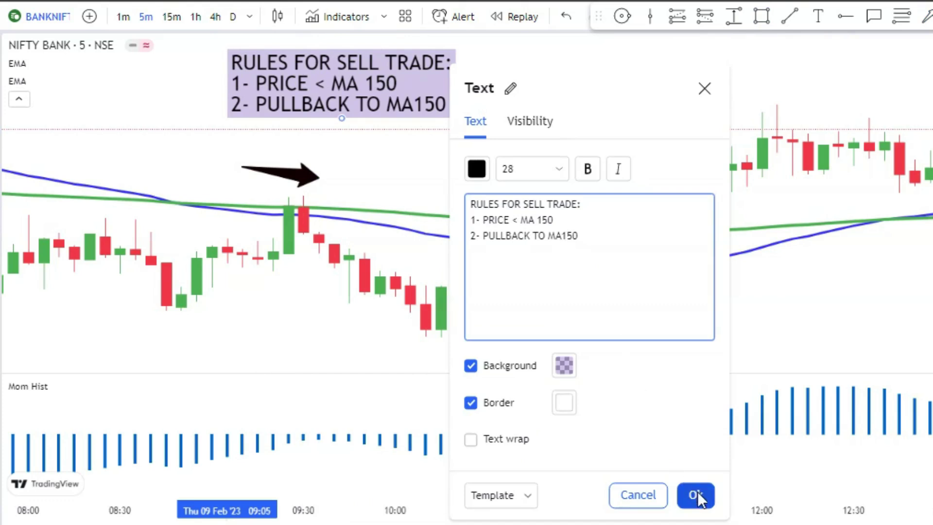
pyautogui.click(698, 496)
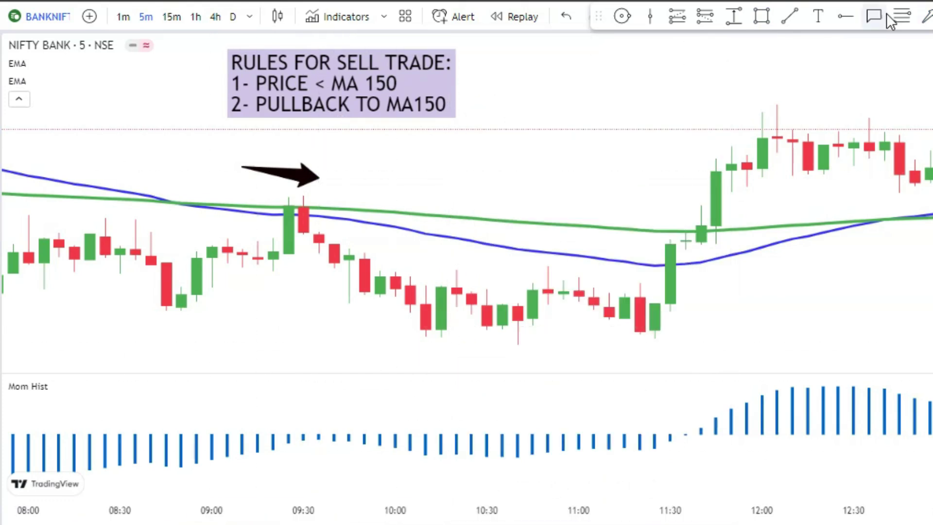
pyautogui.moveTo(244, 273); pyautogui.dragTo(277, 219)
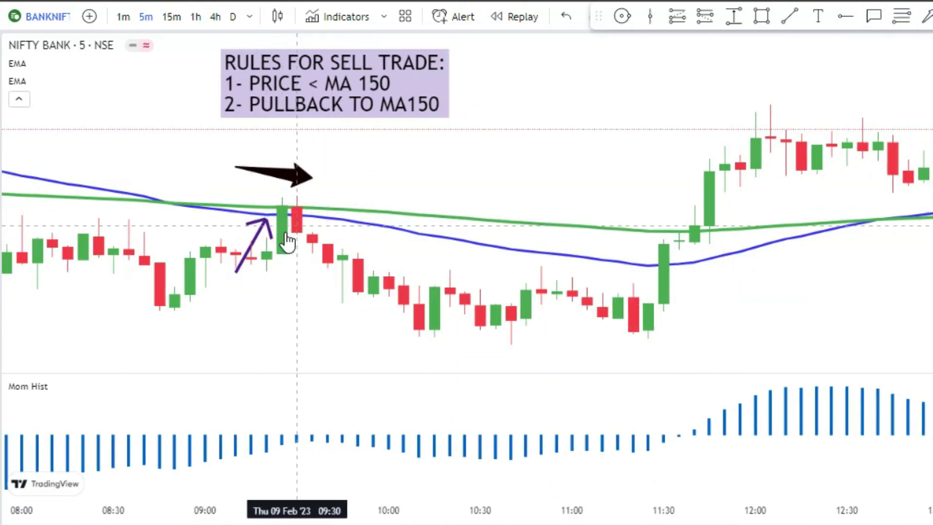
# Add the rule "3- BREAKOUT THE MA 50" to the sell note and frame the 09:30 breakout candle with a rectangle.
pyautogui.doubleClick(431, 115)
pyautogui.press('Return')
pyautogui.write('3- BREAKOUT THE MA 50')
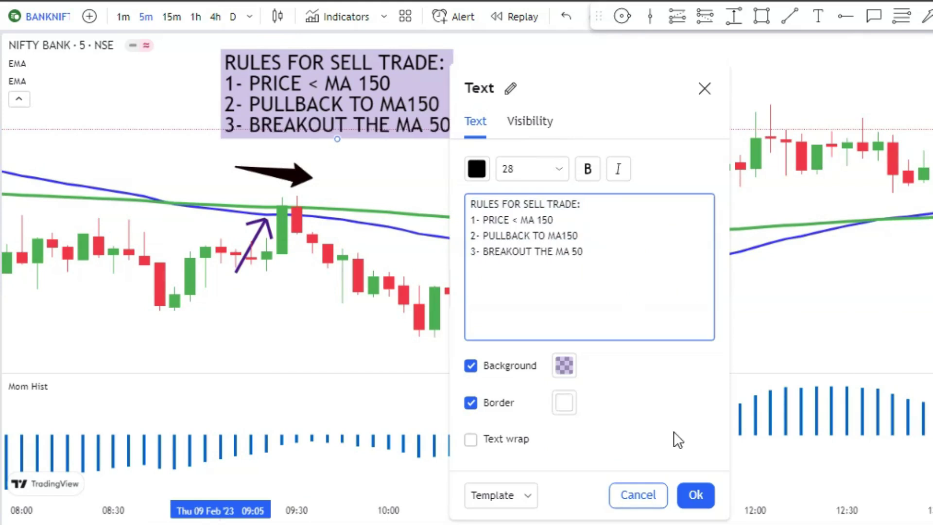
pyautogui.click(696, 495)
pyautogui.click(771, 22)
pyautogui.moveTo(313, 191); pyautogui.dragTo(281, 246)
# Add the rule "4- MOM HIST < ZERO" to the sell note and mark the histogram at 09:30 with a vertical line and an arrow.
pyautogui.doubleClick(391, 126)
pyautogui.press('Return')
pyautogui.write('4- MOM HIST < ZERO')
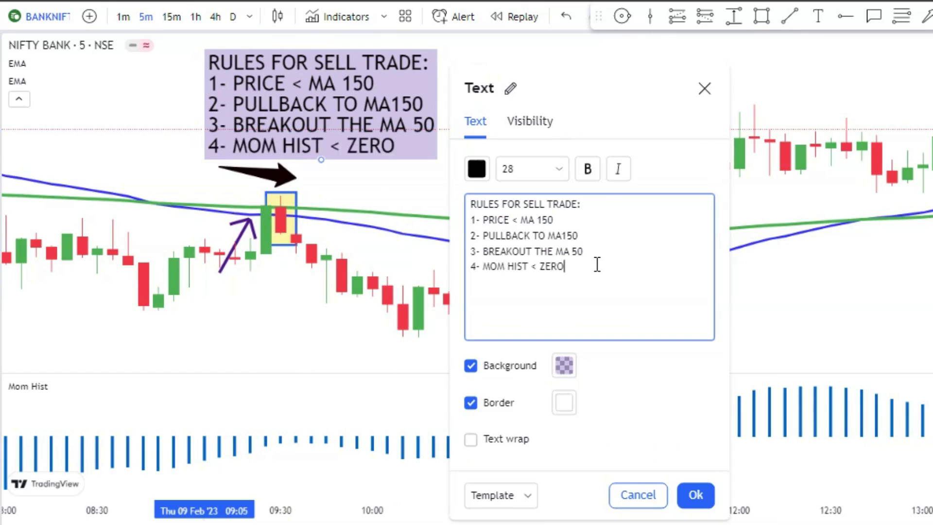
pyautogui.click(777, 291)
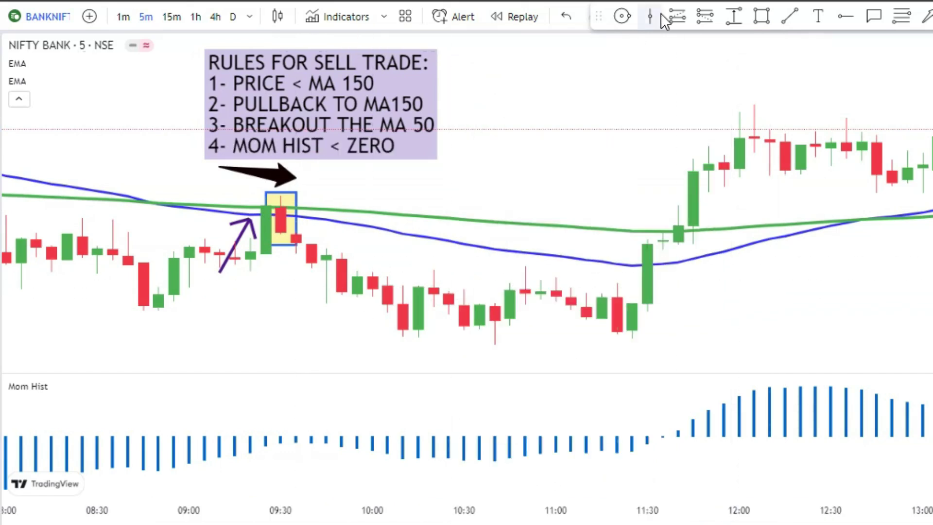
pyautogui.moveTo(325, 470); pyautogui.dragTo(296, 455)
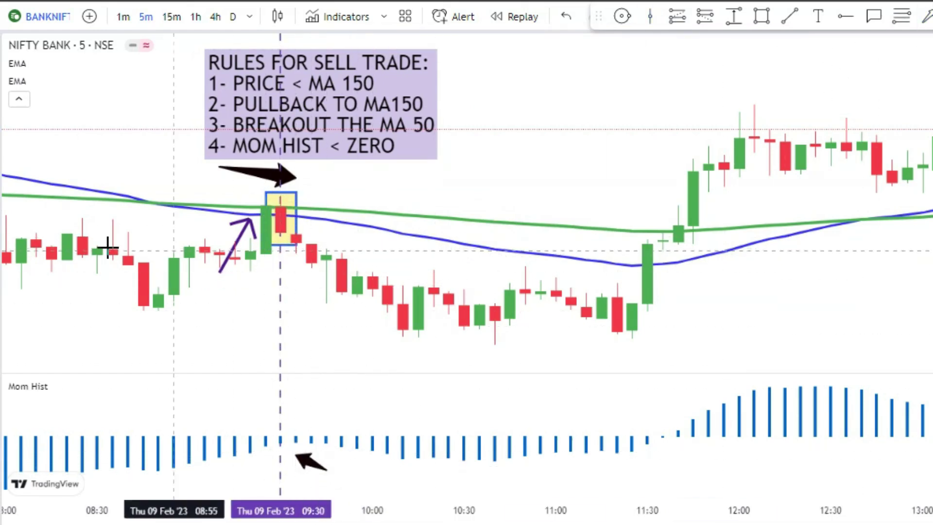
# Remove the arrows, the rectangle and the vertical line around the 09:30 candle.
pyautogui.click(10, 228)
pyautogui.click(46, 150)
pyautogui.click(311, 190)
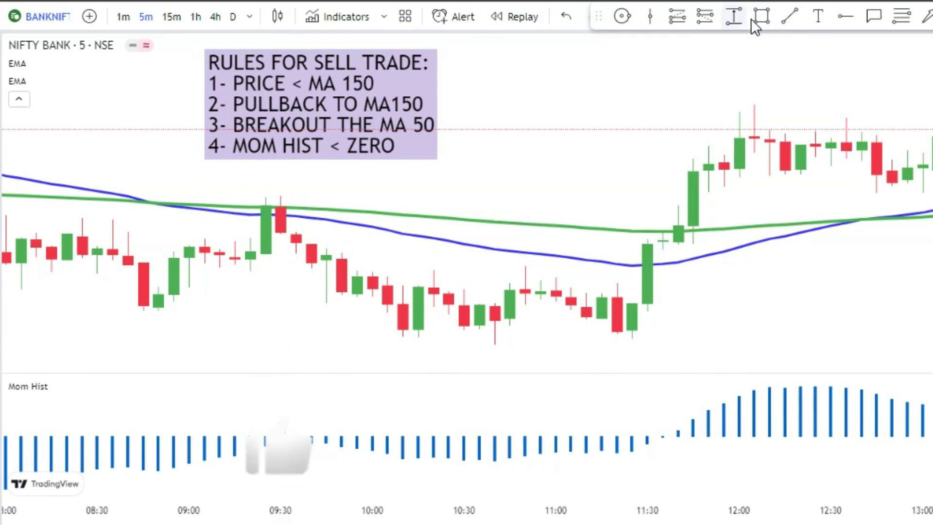
# Add a horizontal ray at the close of the 09:30 breakout candle, labelled "ENTERY PRICE FOR SELL TRADE".
pyautogui.click(751, 19)
pyautogui.click(281, 234)
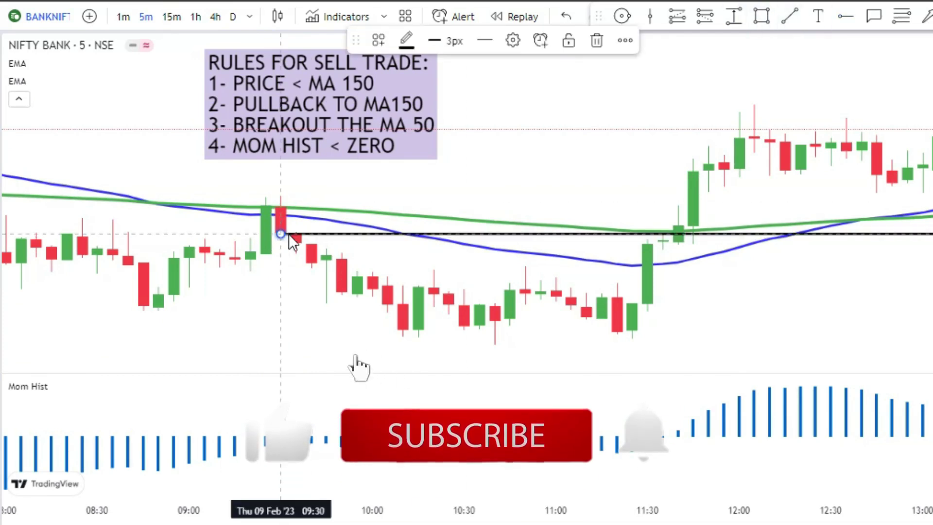
pyautogui.doubleClick(281, 235)
pyautogui.write('ENTERY PRICE FOR SELL TRADE')
pyautogui.click(353, 255)
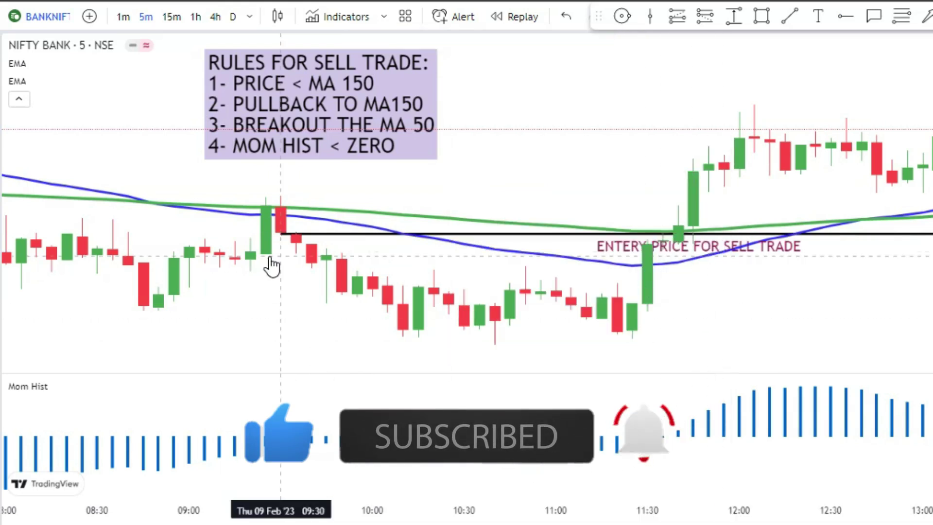
# Add a horizontal ray above the pullback high at 09:25, labelled "STOPLOSS FOR SELL TRADE".
pyautogui.hotkey('alt', 'h')
pyautogui.click(266, 193)
pyautogui.doubleClick(265, 193)
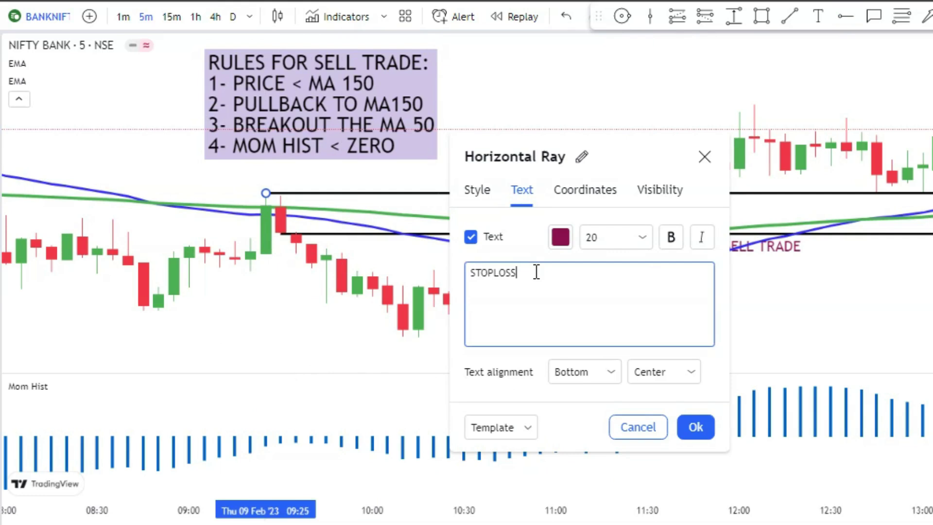
pyautogui.click(783, 350)
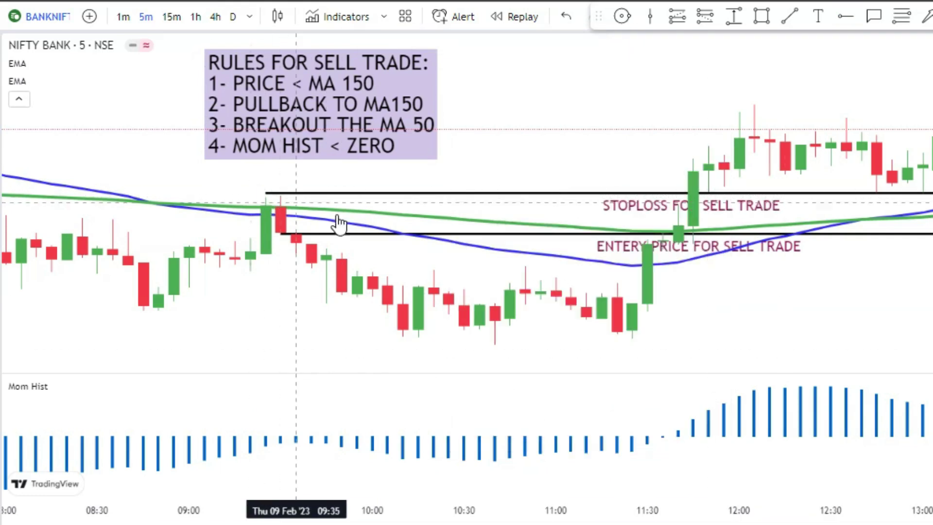
# Place a short position at 09:30 on the entry ray, with its stop just above the stoploss ray and its target about 1.5 times the risk.
pyautogui.click(281, 236)
pyautogui.moveTo(281, 177); pyautogui.dragTo(280, 187)
pyautogui.moveTo(280, 355); pyautogui.dragTo(281, 311)
pyautogui.moveTo(448, 236); pyautogui.dragTo(387, 235)
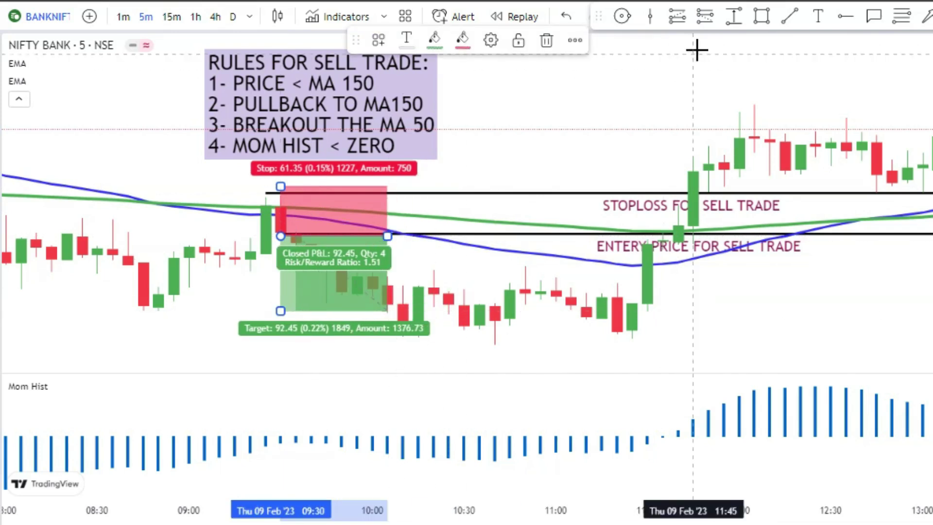
# Add a horizontal ray along the short position's target, labelled "TARGET FOR SELL TRADE : 1.5X SL".
pyautogui.click(846, 16)
pyautogui.click(281, 311)
pyautogui.doubleClick(607, 305)
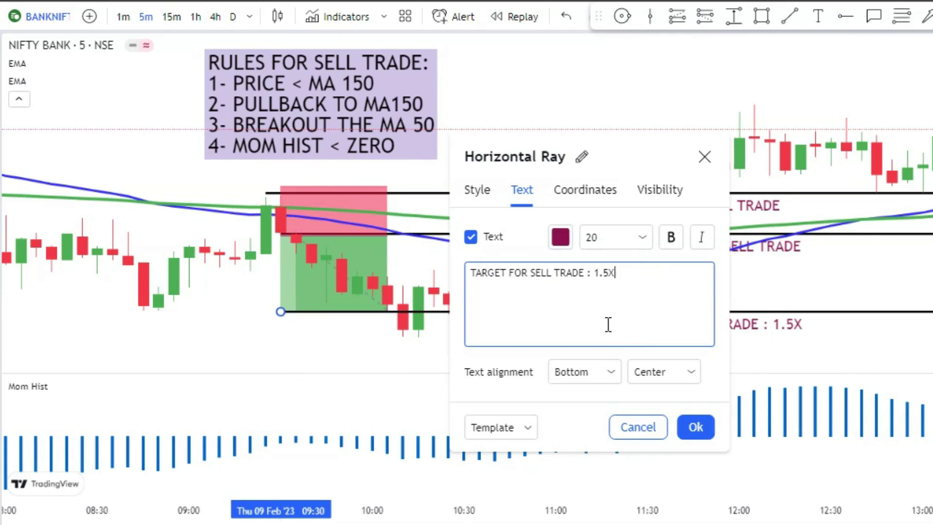
pyautogui.click(695, 427)
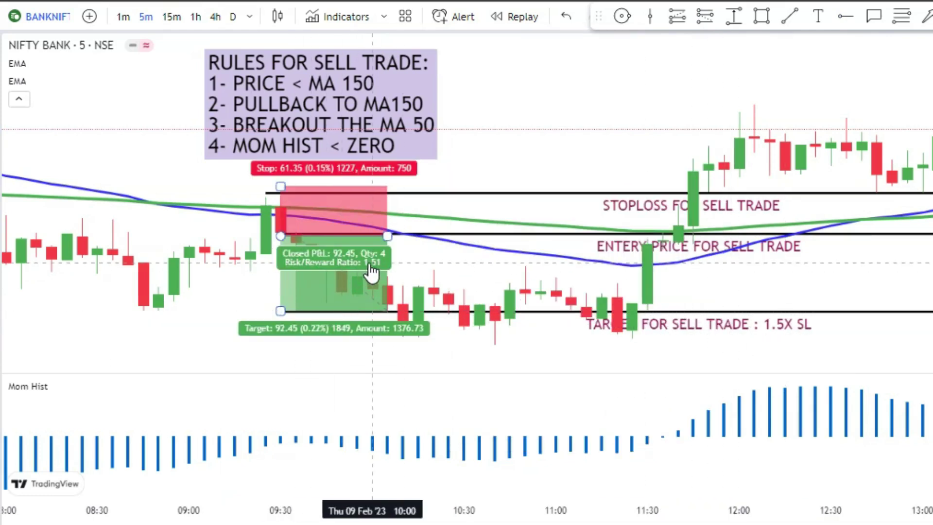